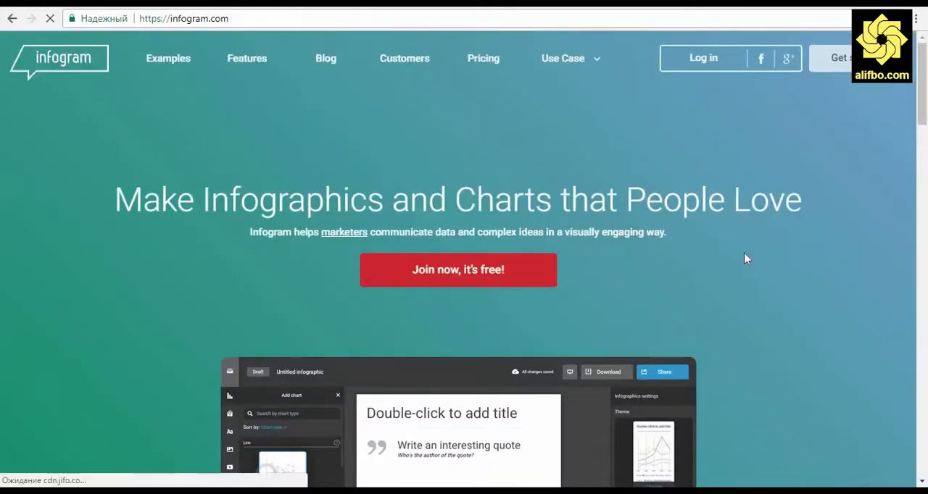
Sign in to Infogram with the existing Google account
click(837, 75)
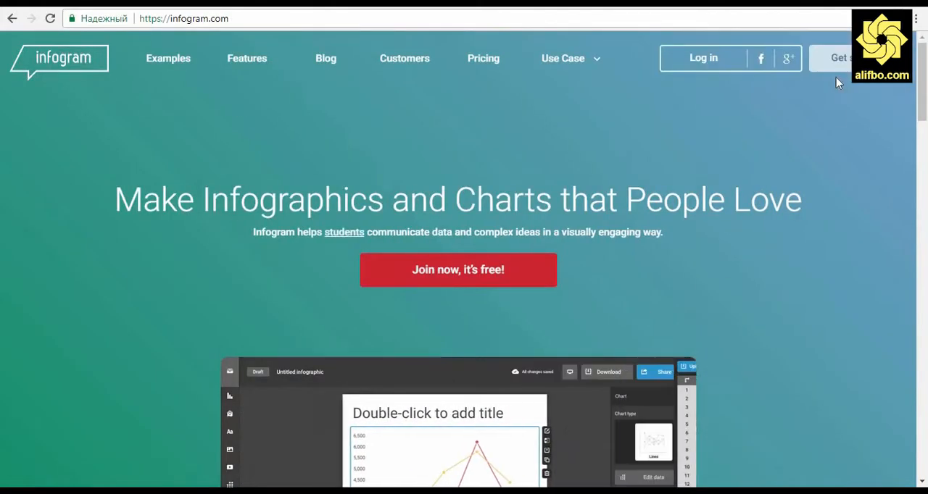
click(789, 61)
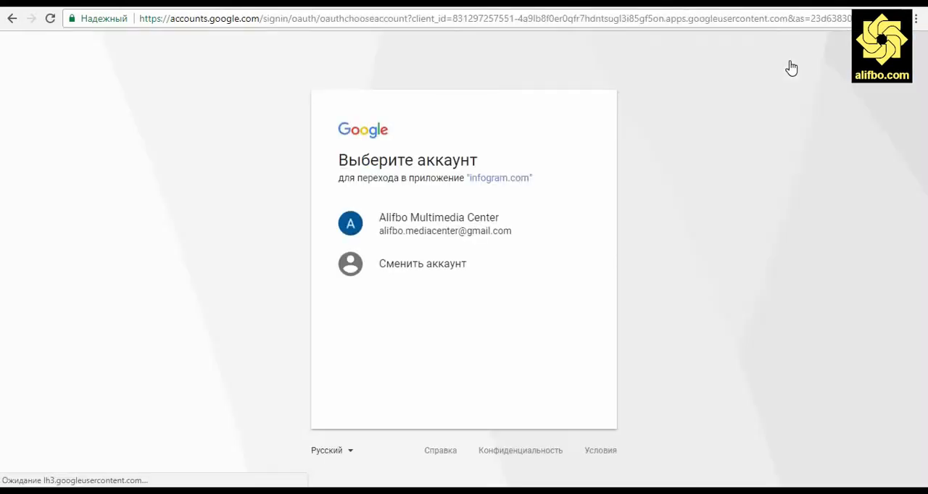
click(452, 230)
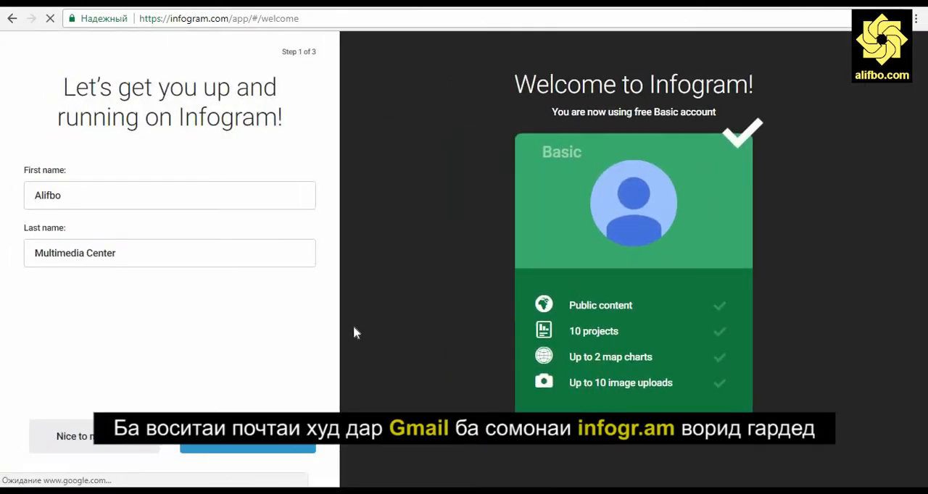
Shorten the last name in the welcome form to "Media" and continue to the next setup step
click(65, 254)
key(BackSpace)
key(BackSpace)
key(BackSpace)
key(BackSpace)
key(BackSpace)
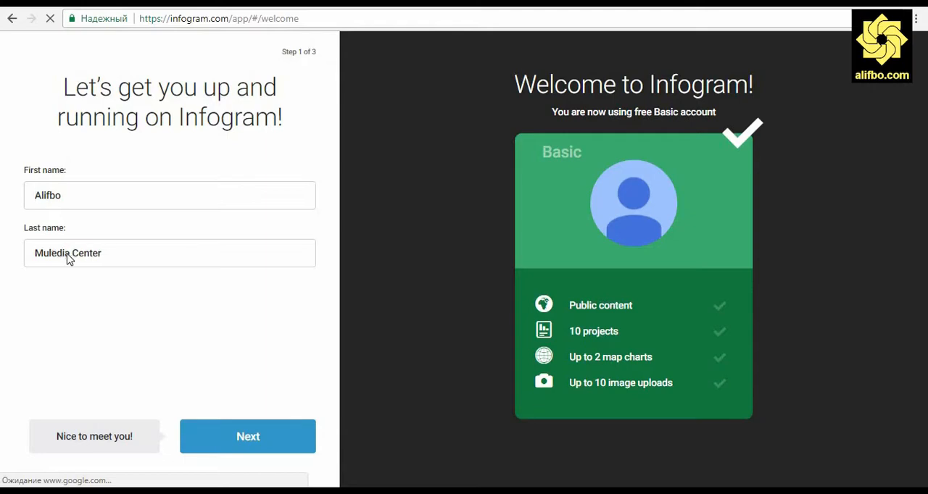
key(Delete)
key(Delete)
key(Delete)
key(Delete)
key(Delete)
key(Delete)
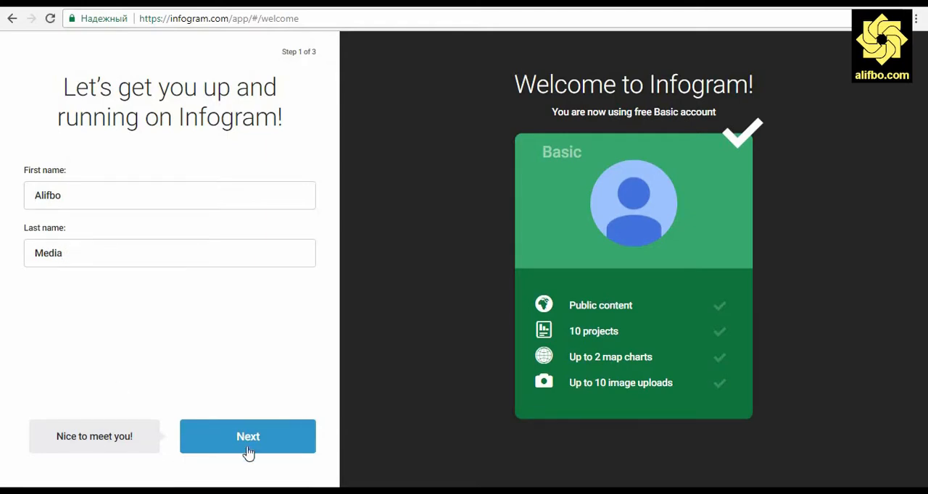
click(248, 443)
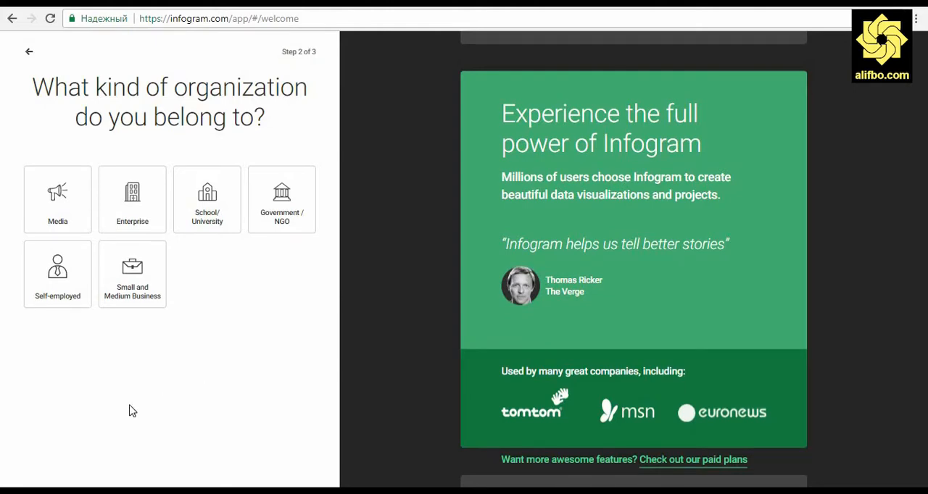
Finish the account setup as a Self-employed Writer / Blogger and create the first project
click(68, 292)
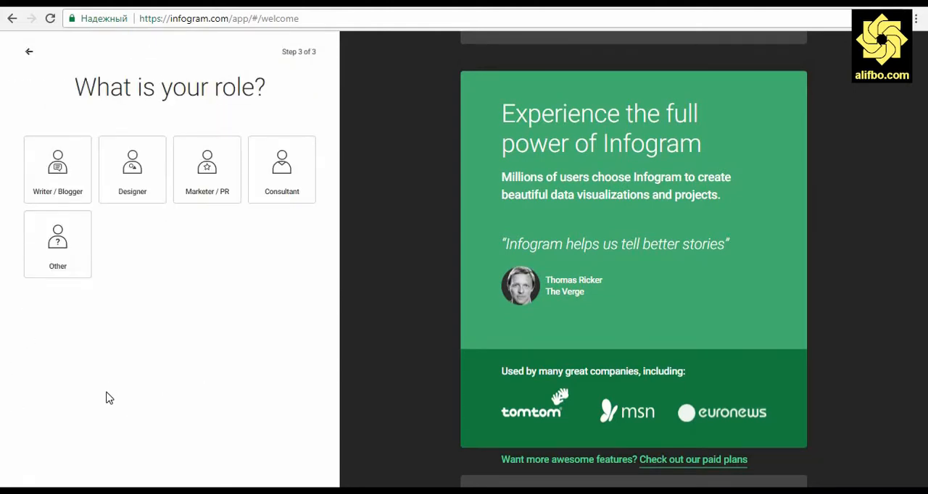
click(64, 181)
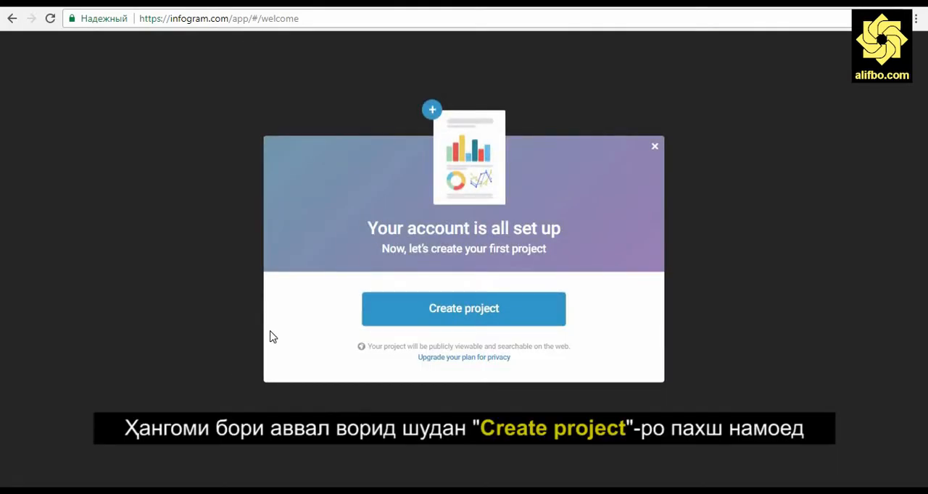
click(553, 319)
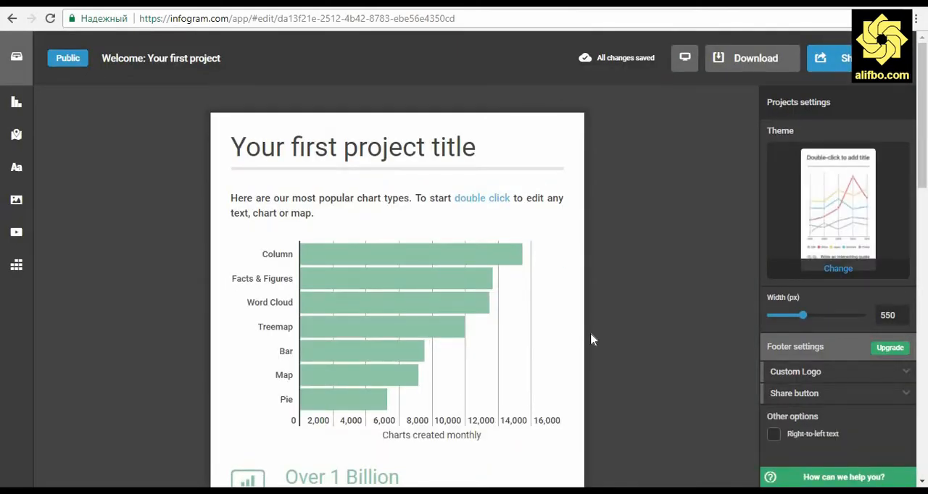
Return to the project library and delete the sample project "Welcome: Your first project"
scroll(93, 275, down, 12)
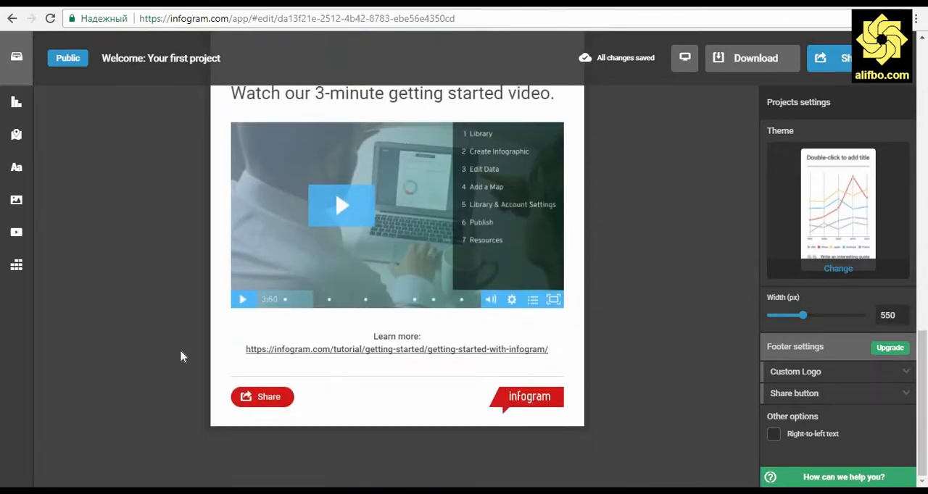
scroll(184, 352, up, 12)
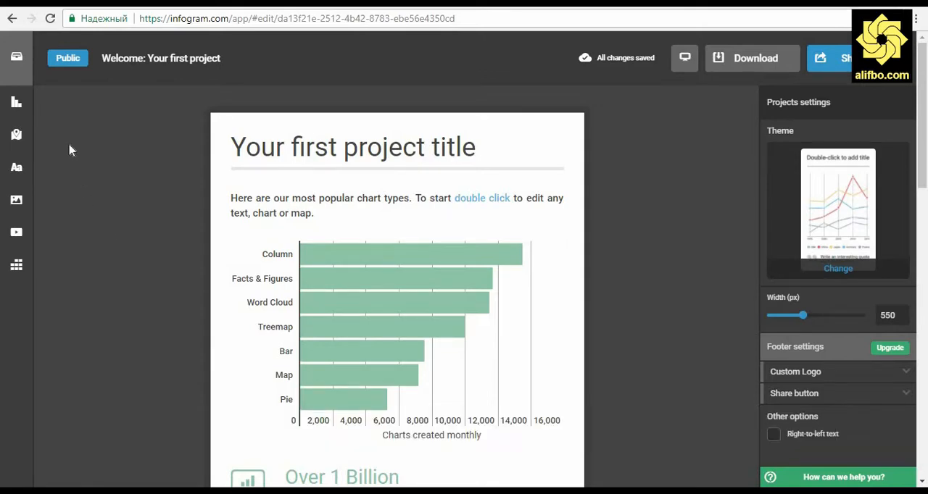
click(18, 70)
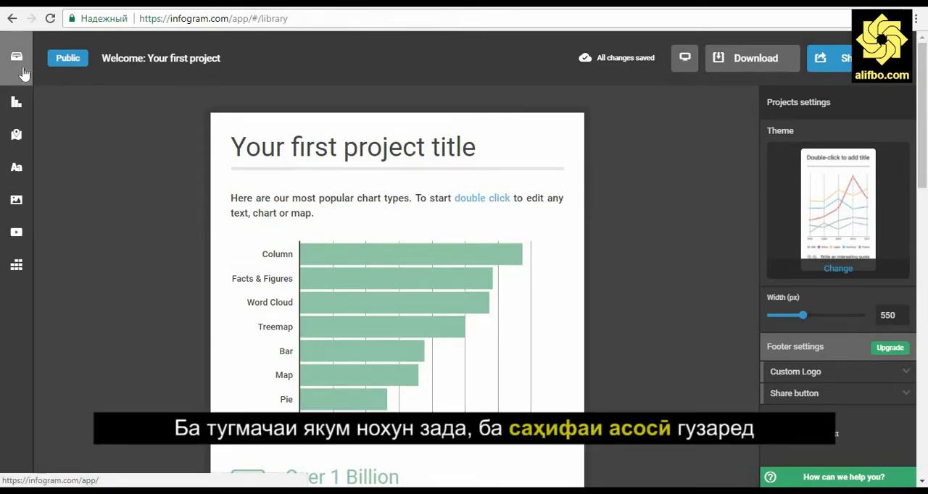
click(185, 338)
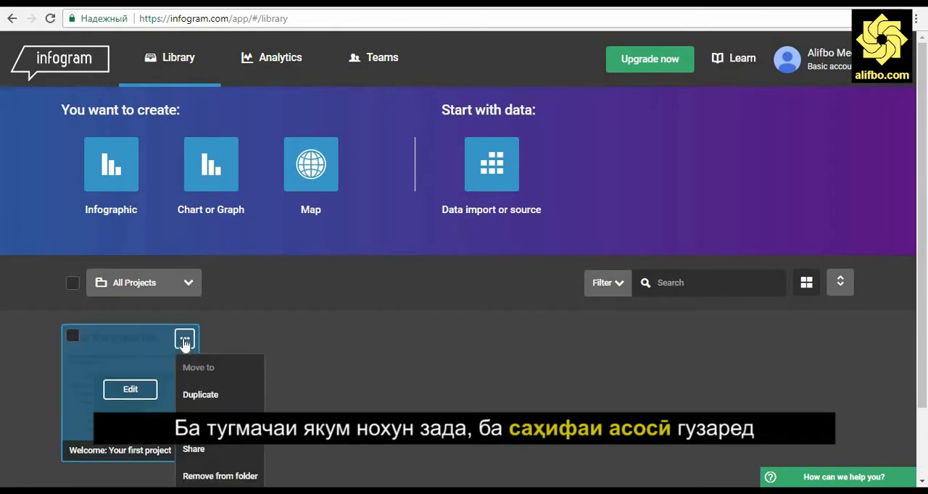
scroll(205, 453, down, 1)
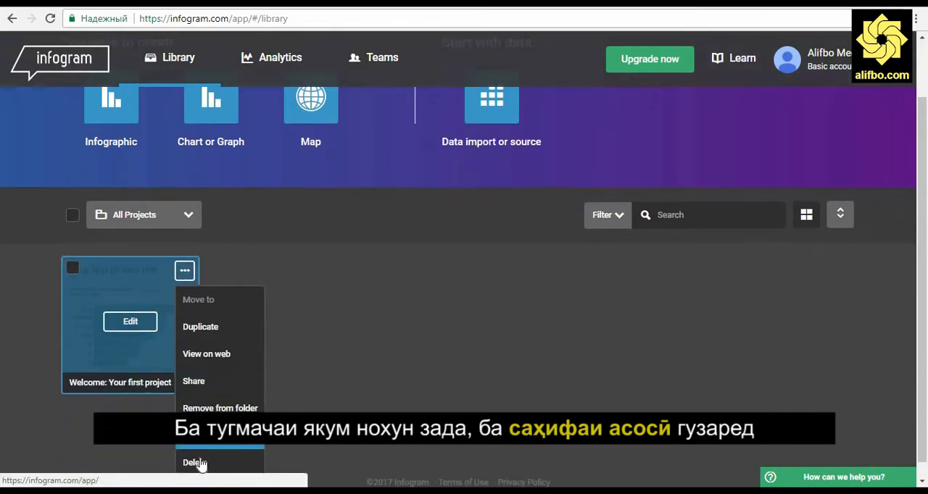
click(199, 466)
click(503, 288)
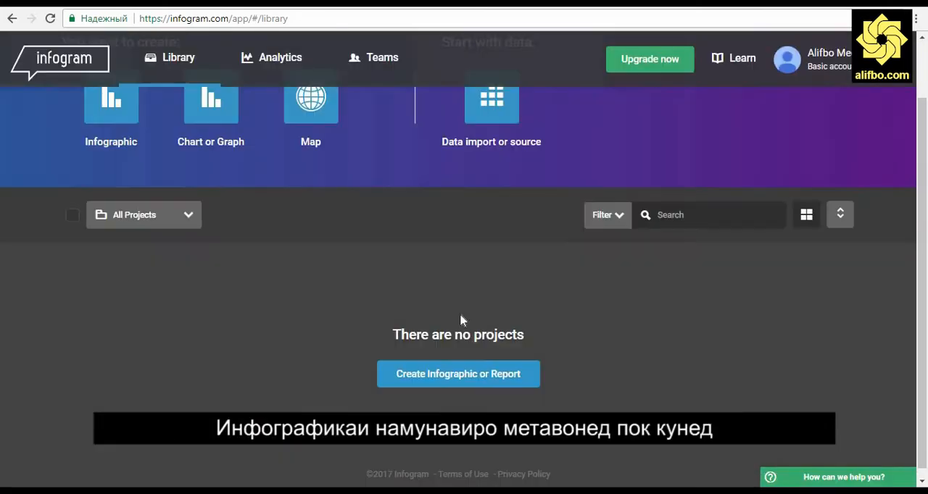
Start a new infographic using the free yellow Geneva theme
scroll(261, 334, up, 1)
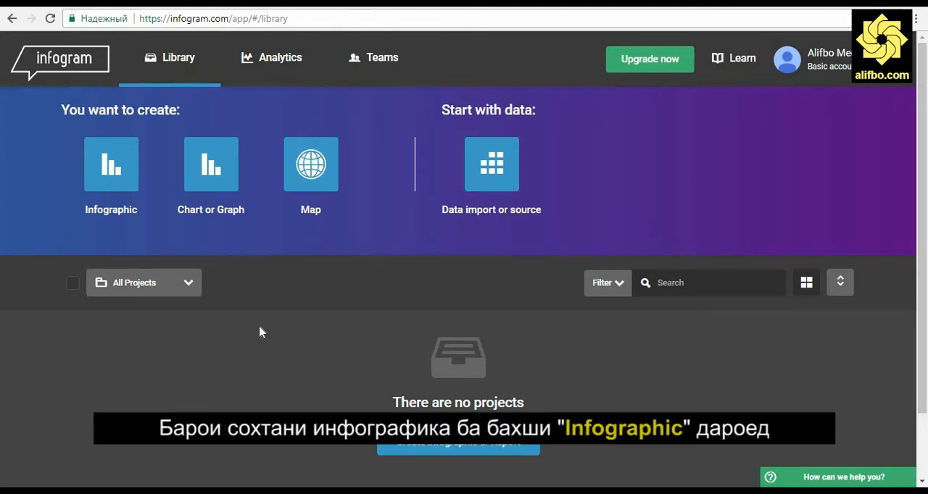
click(120, 176)
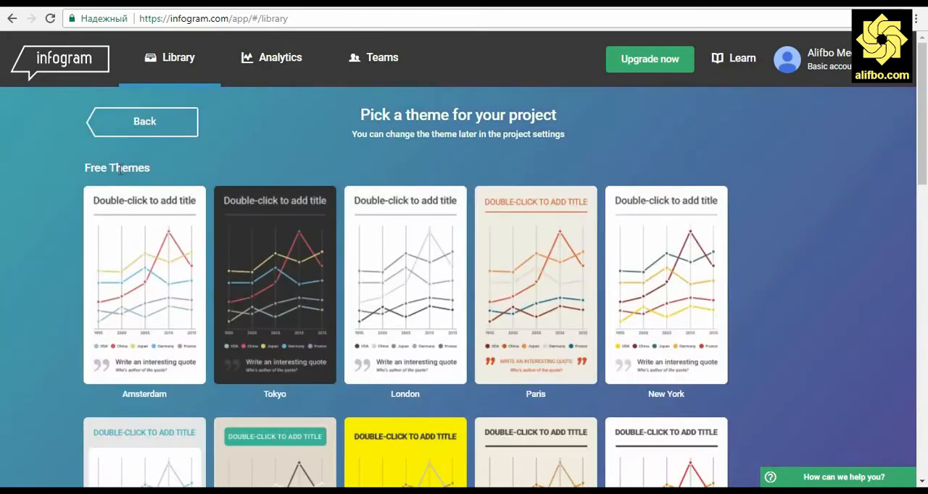
scroll(29, 284, down, 9)
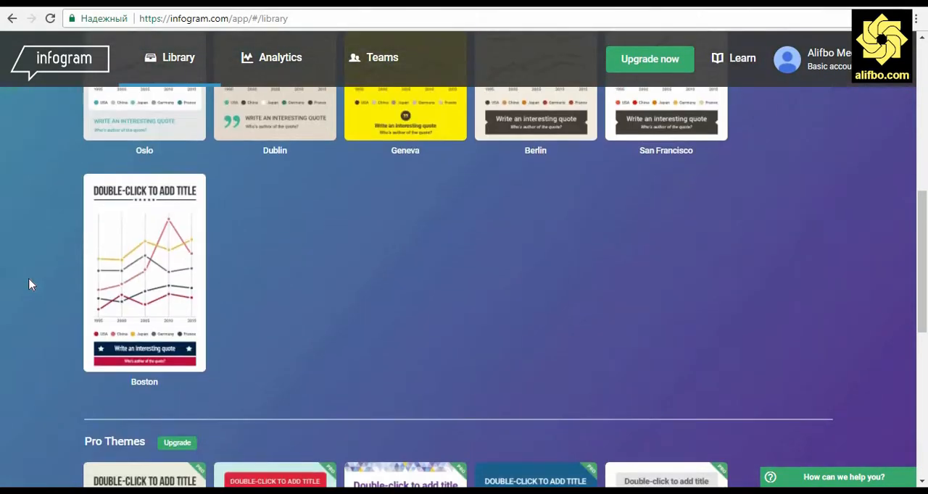
scroll(29, 284, down, 2)
scroll(29, 284, up, 10)
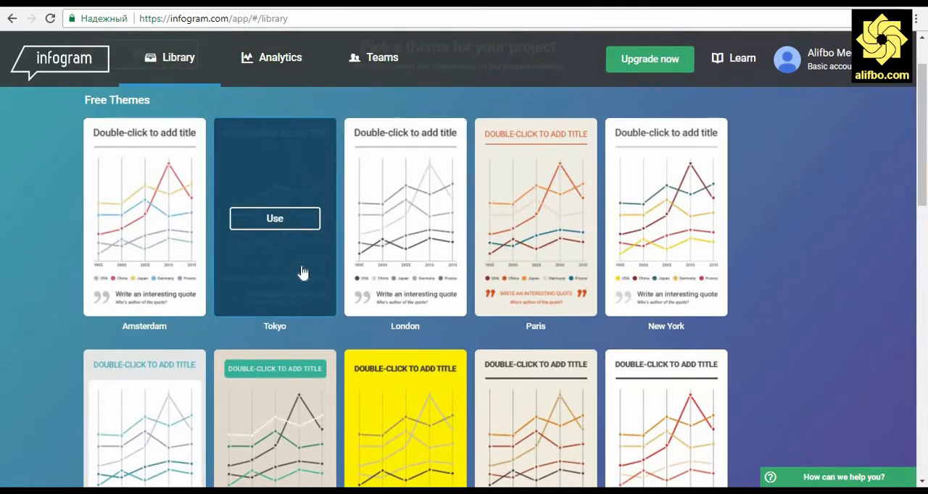
click(410, 458)
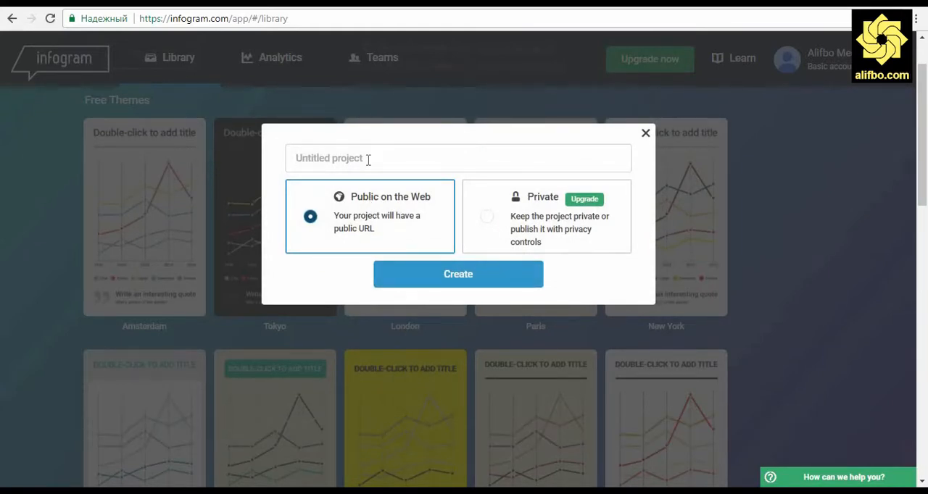
Name the project "10 мамлакати дорои зиёдтарин ММД (ВВП)" and create it as Public on the Web
text(10 мамлакати дорои)
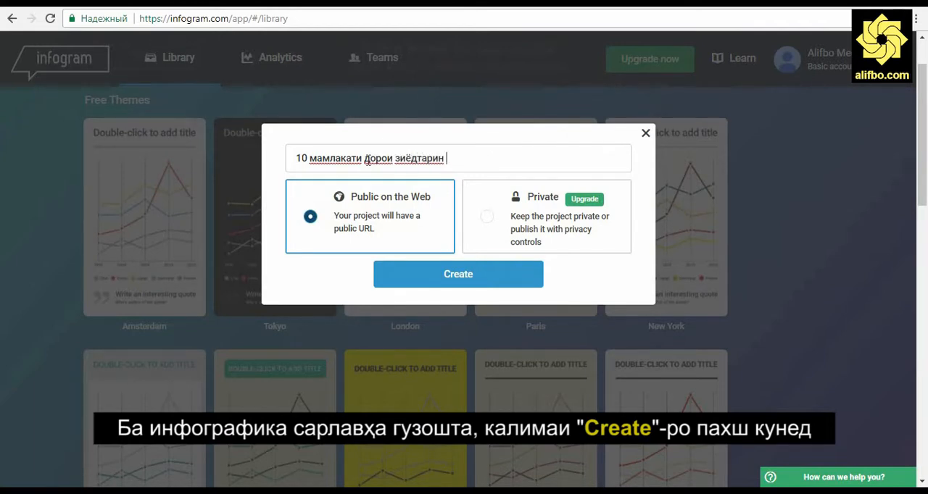
text(зиёдтарин ММД (ВВП)
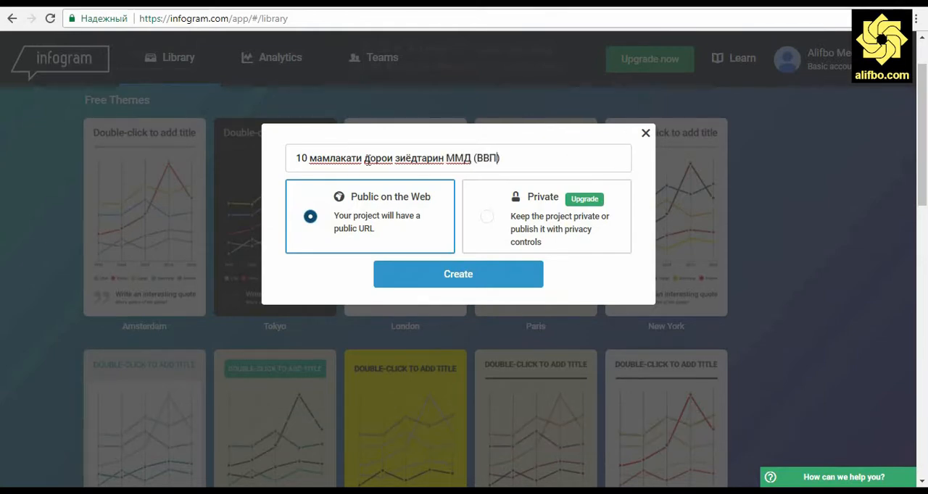
click(457, 275)
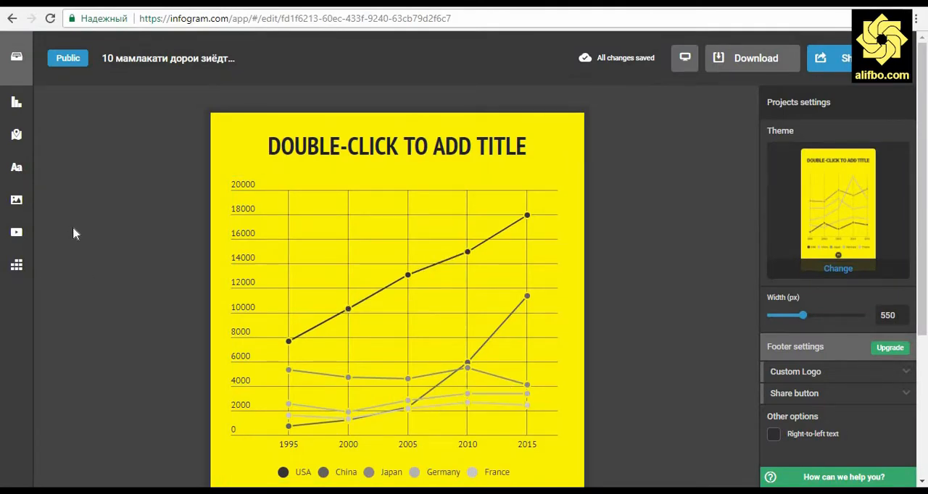
Replace the placeholder title with "10 МАМЛАКАТИ ДУНЁ ДОРОИ ЗИЁДТАРИН МАҶМӮИ МАҲСУЛОТИ ДОХИЛӢ"
click(476, 159)
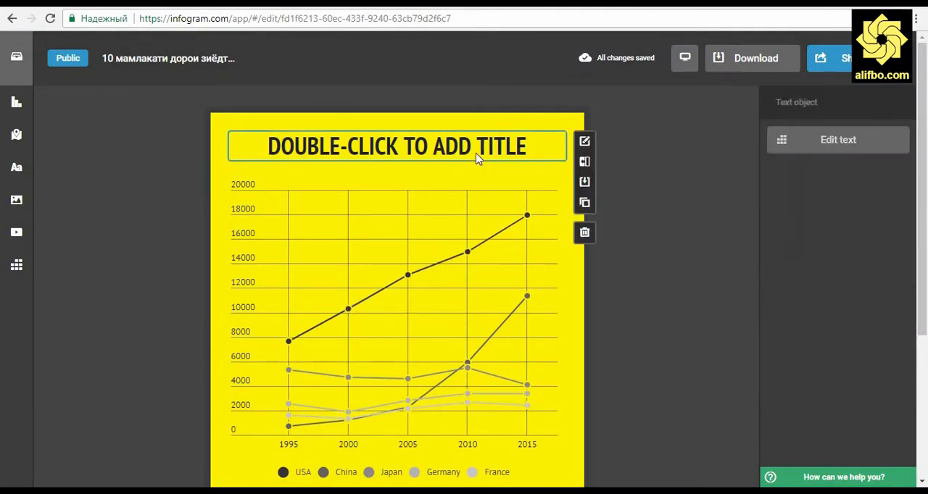
click(585, 142)
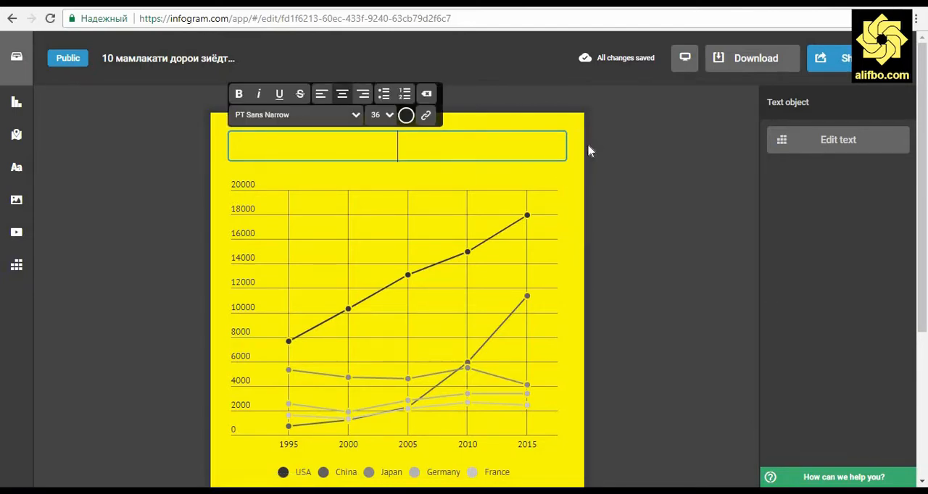
text(10 МАМЛАКАТИ )
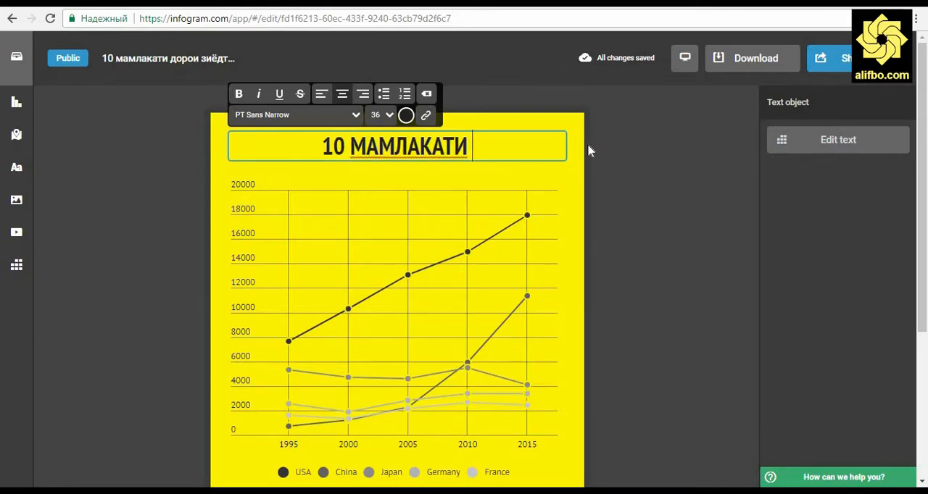
text(ДУ)
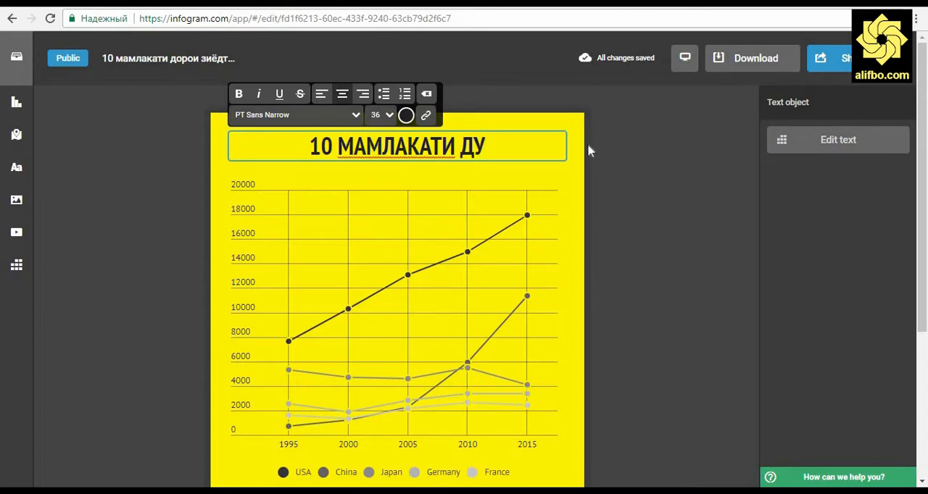
text(НЁ )
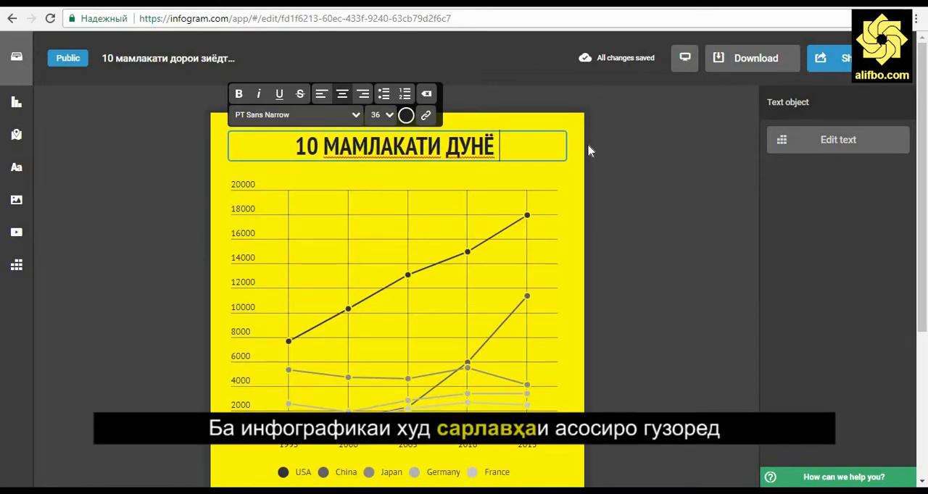
text(ДОРОИ )
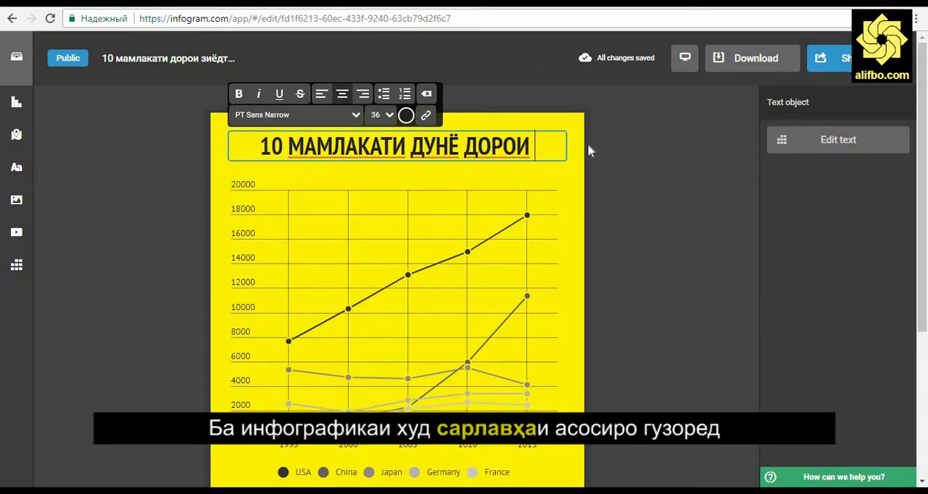
text(ЗИЁДТАРИН НИШОНДИҲАНДАҲОИ МАҶМӮИ МАҲСУЛОТИ)
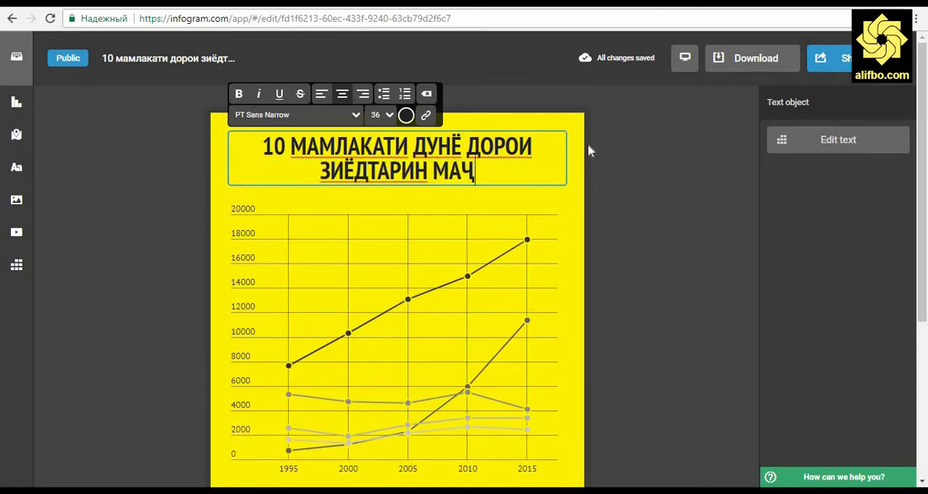
text( ДОХИЛӢ)
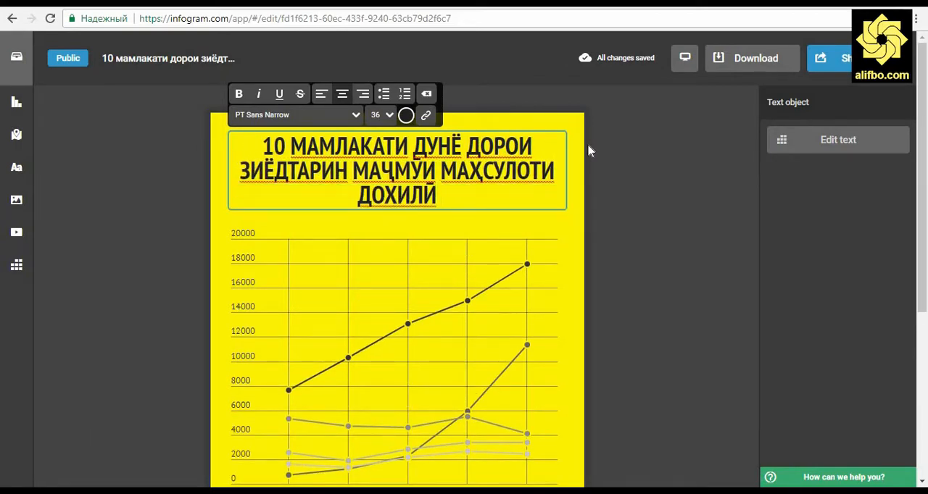
Insert the word "НИШОНДИҲАНДАҲОИ" before "МАҶМӮИ" in the title and finish editing it
key(ctrl+Left)
key(ctrl+Left)
key(ctrl+Left)
text(НИШОНДИҲАНДАҲОИ МАҶМӮИ)
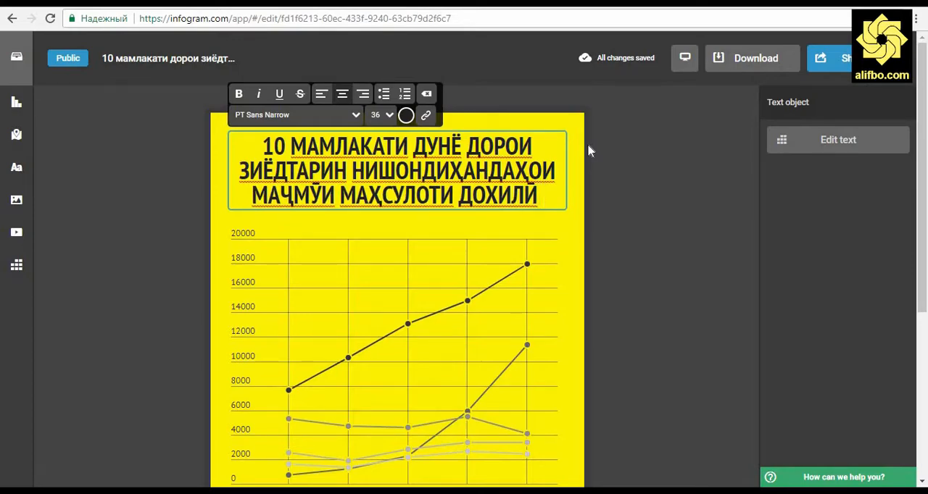
key(BackSpace)
click(672, 195)
Reopen the title for editing and try its alignment and bold options, keeping the text centered
scroll(671, 195, down, 1)
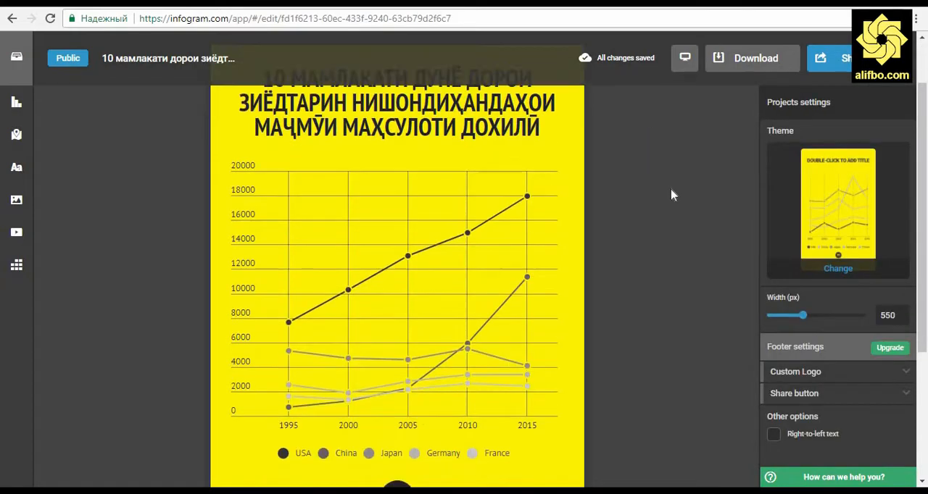
scroll(671, 195, up, 1)
double_click(493, 172)
click(362, 94)
click(324, 95)
click(342, 94)
click(382, 99)
click(382, 99)
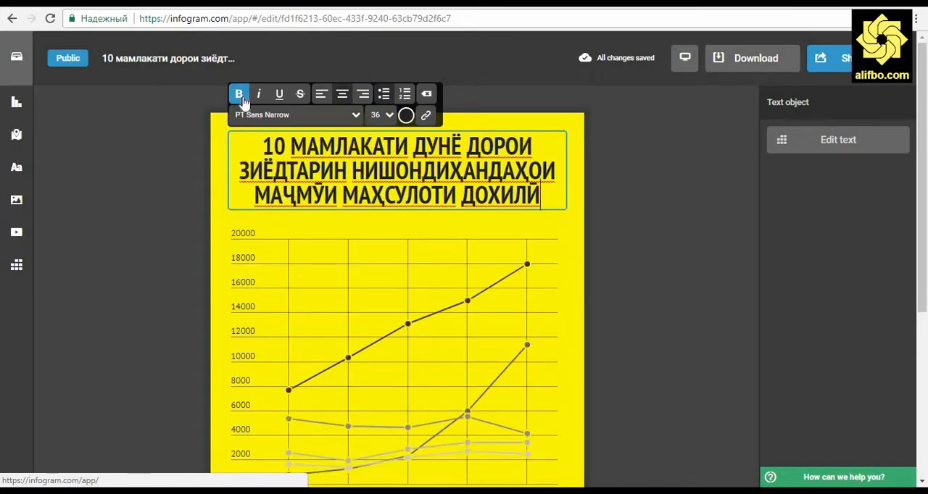
click(240, 100)
click(240, 100)
Break the title after "ДУНЁ" so that the remaining words start on a new line
click(465, 153)
key(BackSpace)
key(Return)
Give the title text from "ДОРОИ" to "ДОХИЛӢ" a smaller font size and regular weight, and finish editing the title
drag(309, 170, 495, 221)
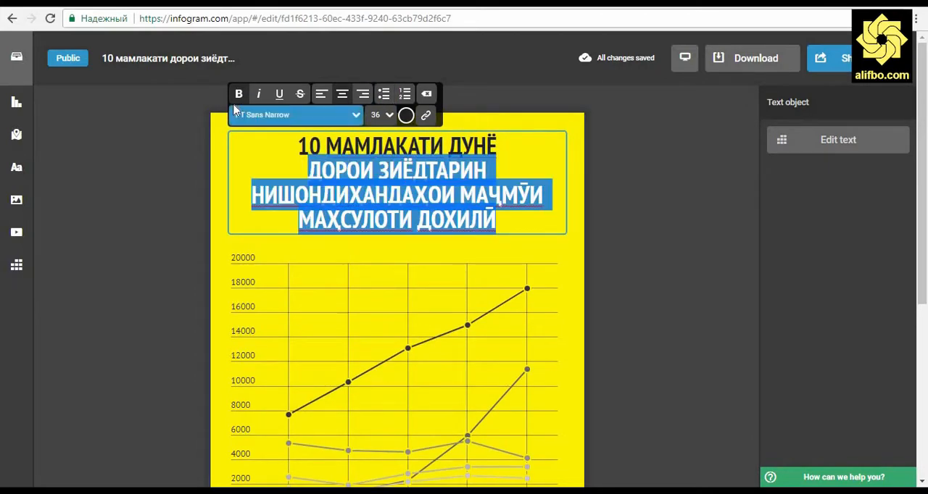
click(381, 115)
scroll(395, 206, down, 1)
click(377, 198)
click(555, 186)
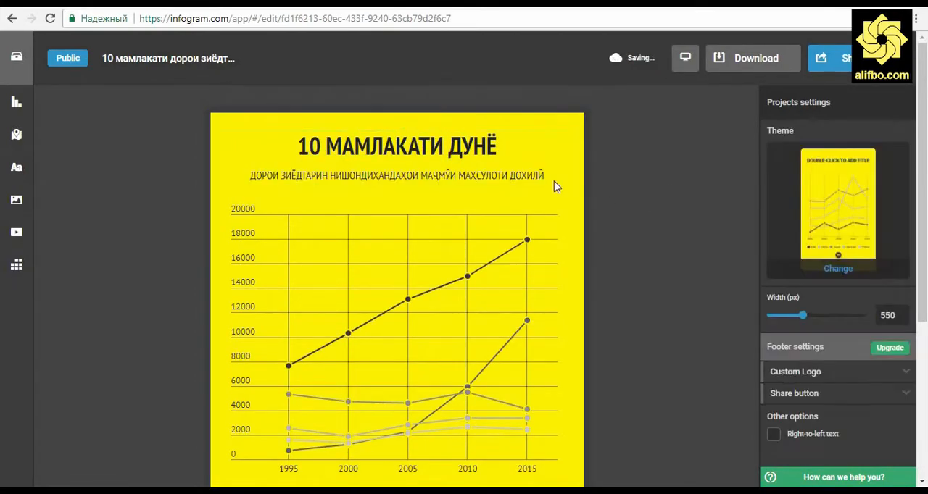
Delete the template's line chart beneath the title
scroll(648, 223, down, 2)
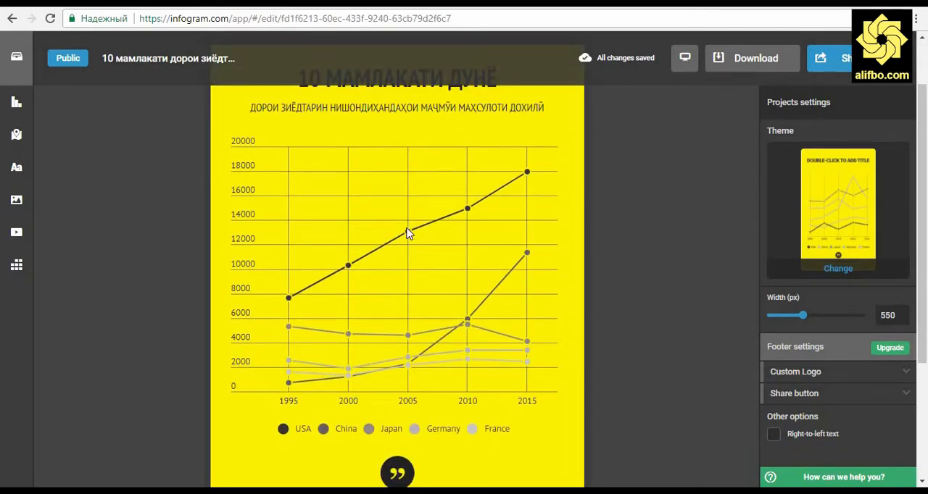
click(443, 281)
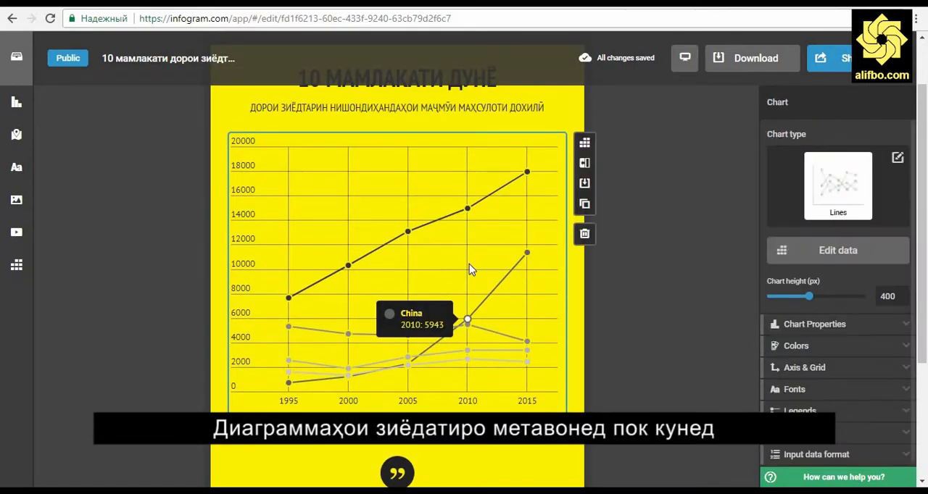
click(586, 234)
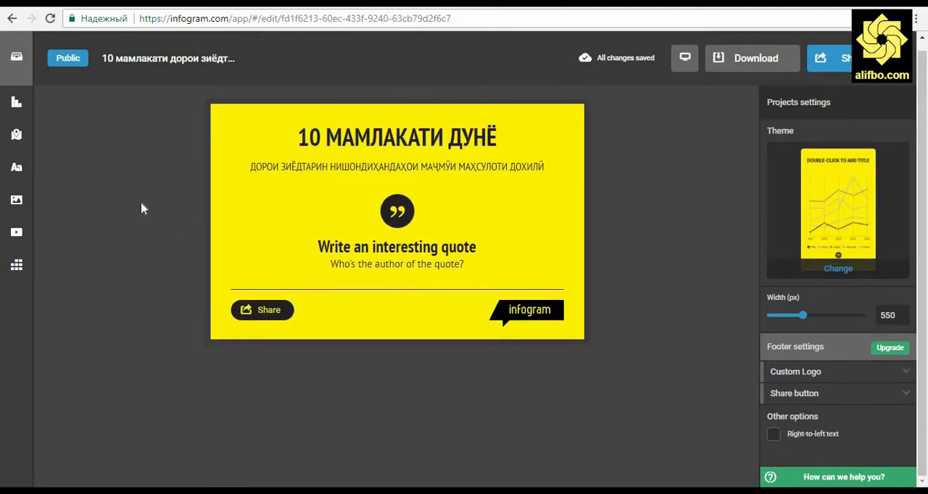
Insert a basic Column chart from the Column group into the infographic
click(17, 101)
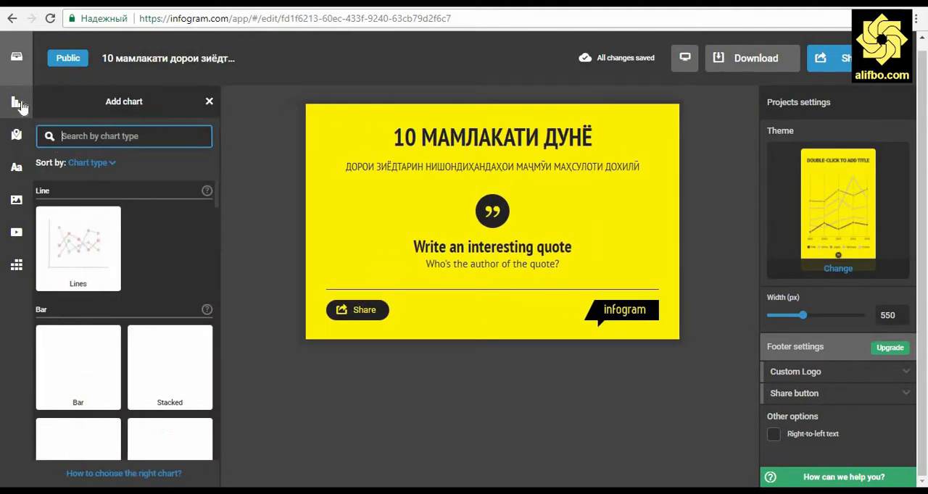
scroll(77, 224, down, 1)
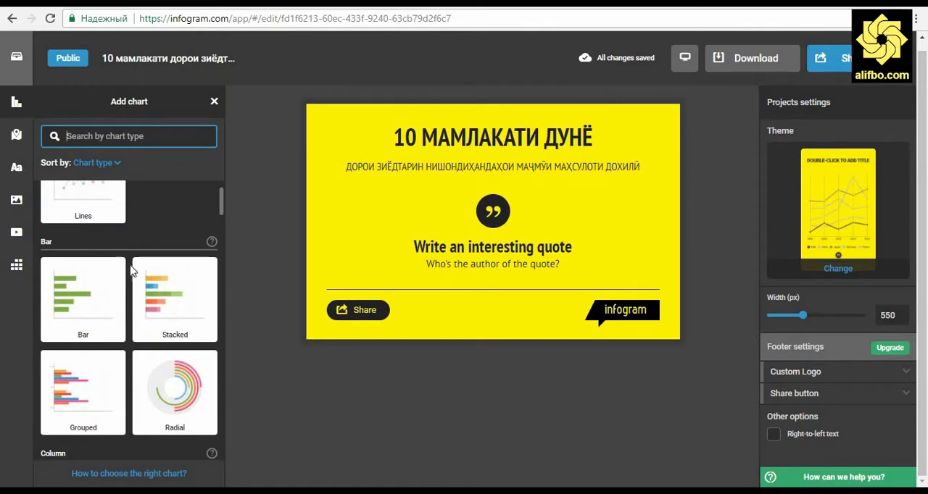
scroll(76, 315, down, 3)
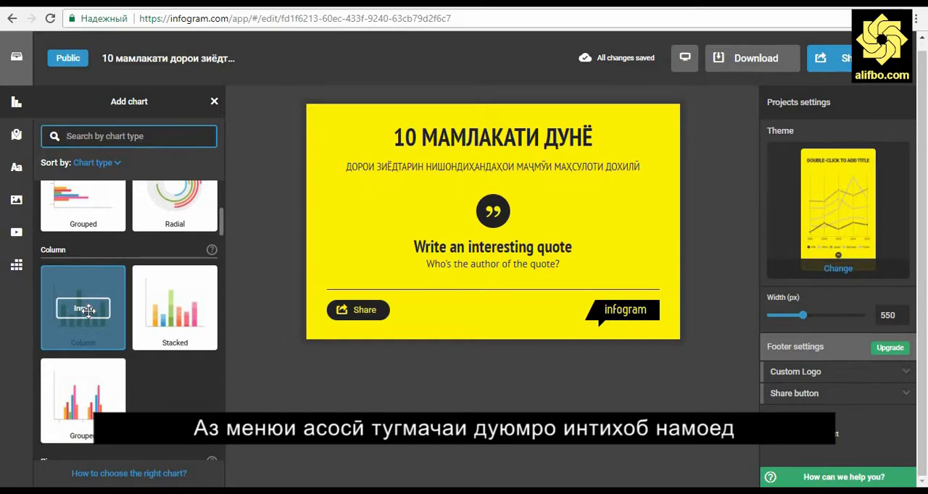
click(84, 309)
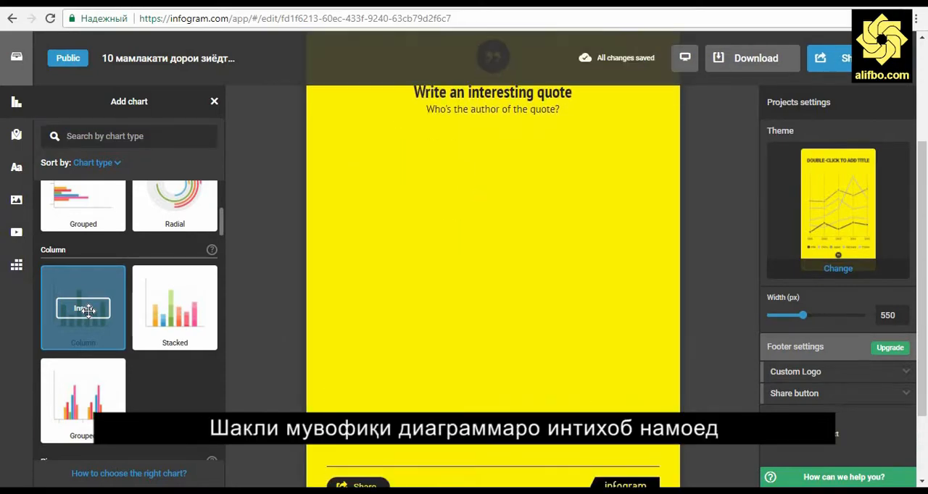
scroll(309, 313, up, 3)
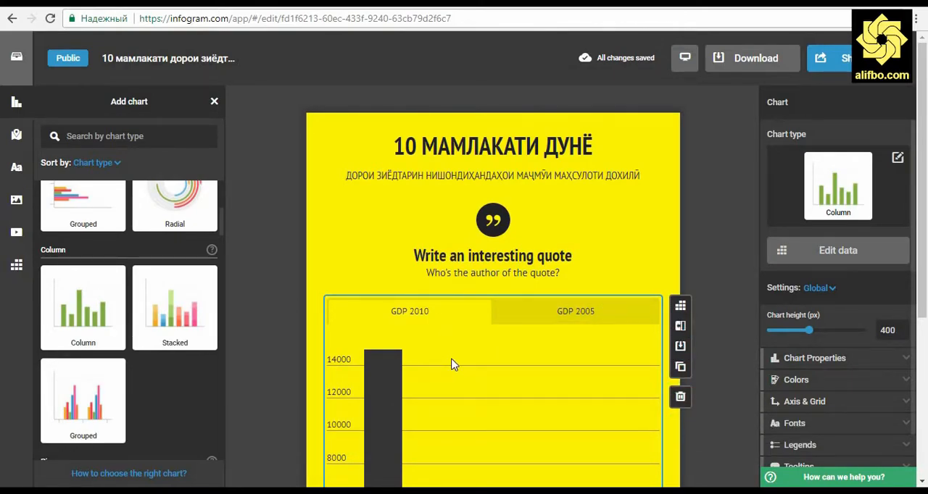
Move the quote block below the new column chart and deselect it
scroll(464, 348, down, 2)
scroll(476, 330, up, 2)
drag(608, 230, 563, 266)
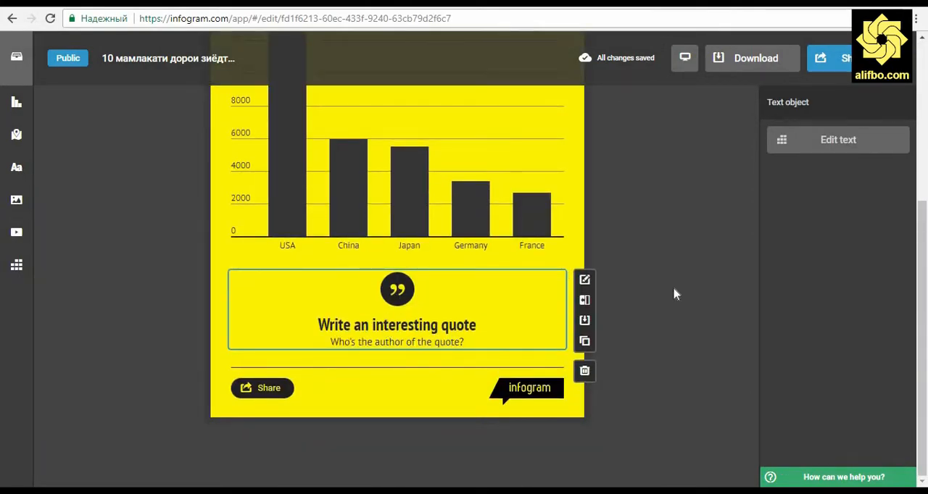
click(635, 253)
scroll(468, 218, up, 3)
Open the column chart's data and clear the GDP 2005 column, including its header
click(458, 199)
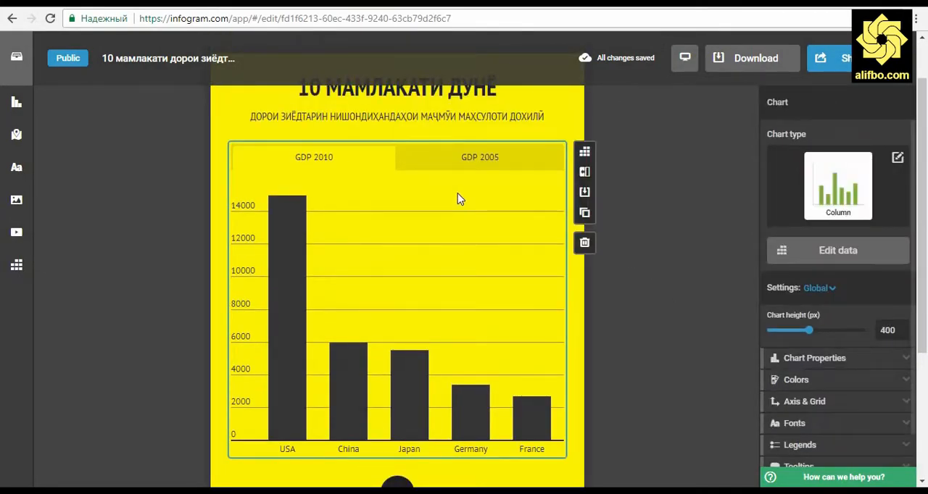
click(585, 152)
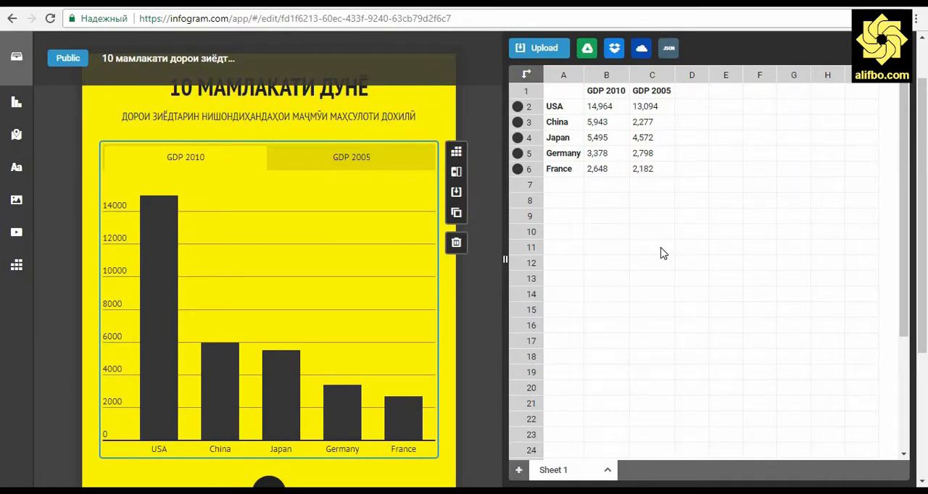
drag(651, 91, 651, 180)
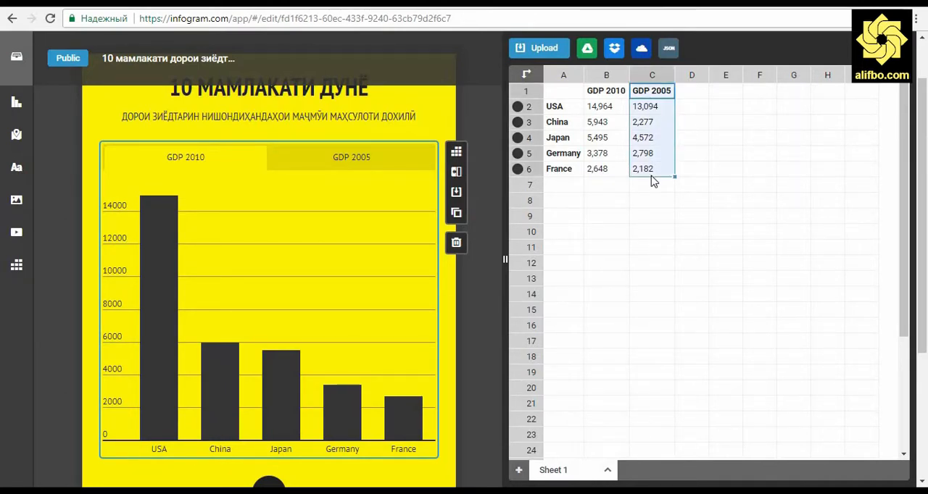
key(Delete)
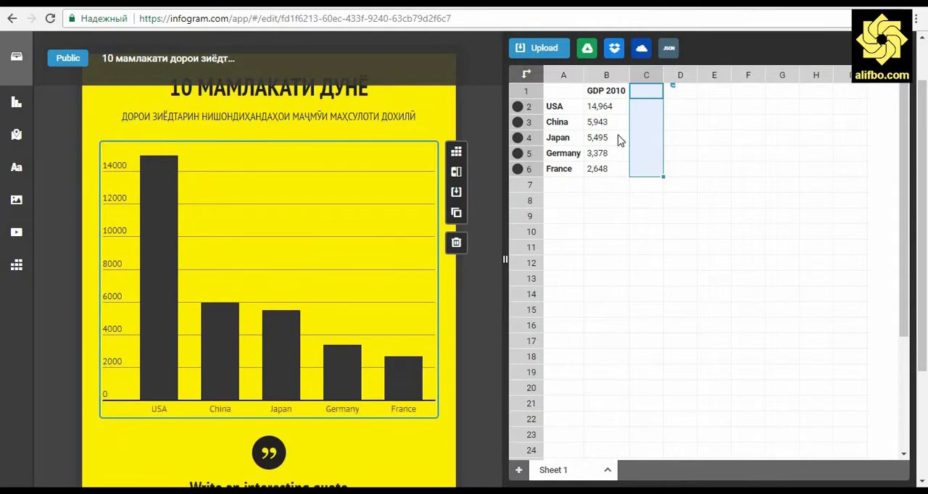
Replace the GDP 2010 column header with 2016
click(617, 93)
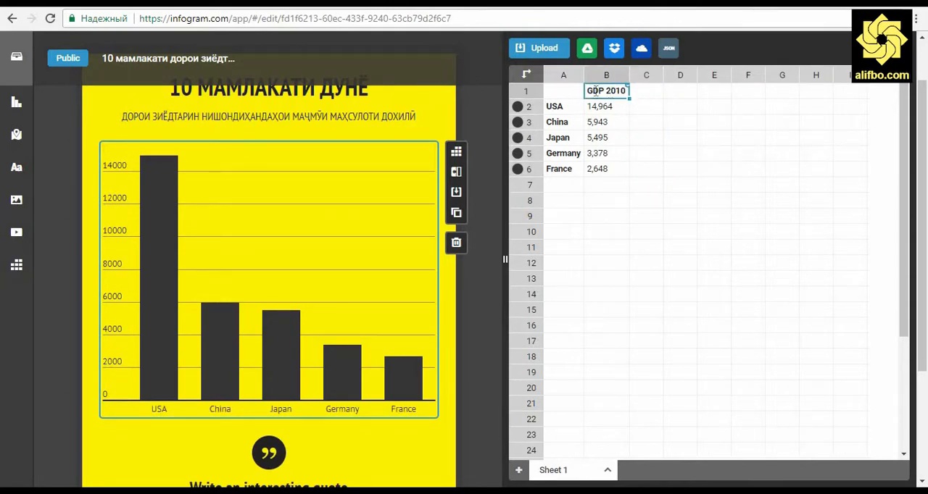
double_click(592, 90)
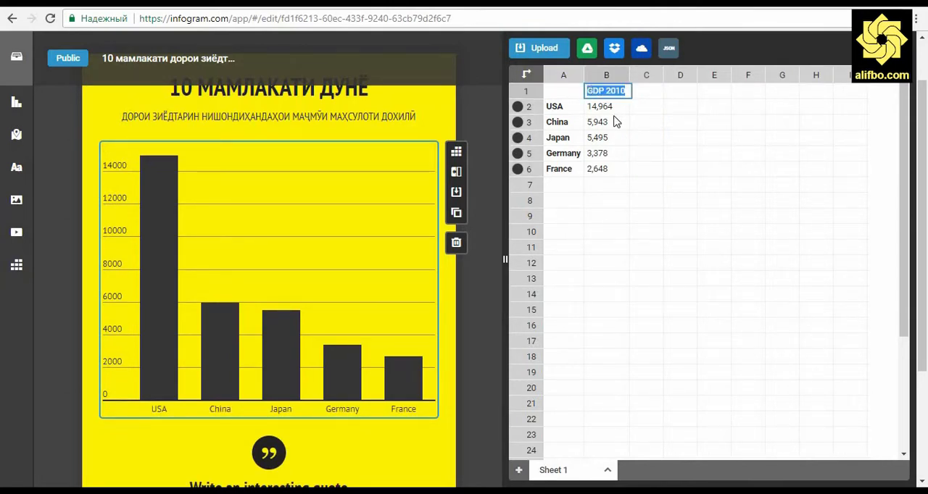
text(2016)
Switch to Excel and copy the country names and values in A1:B11 of Sheet1
drag(46, 142, 104, 366)
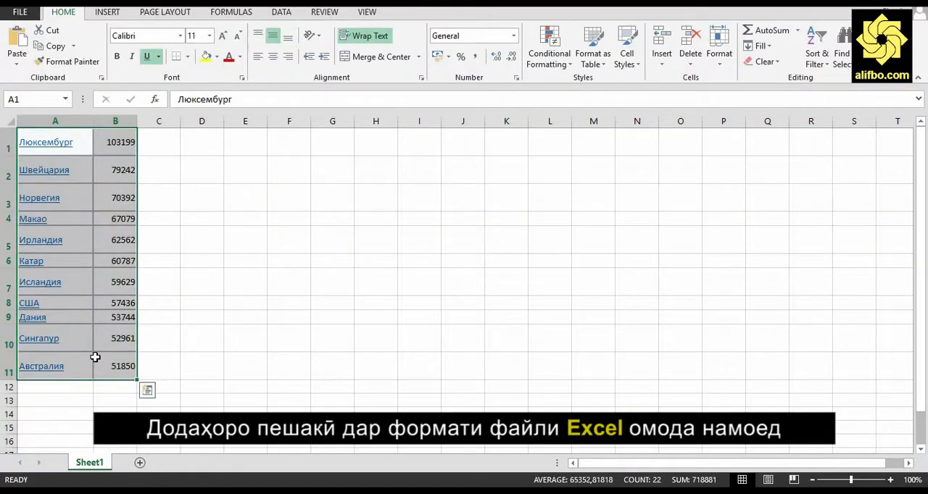
right_click(109, 366)
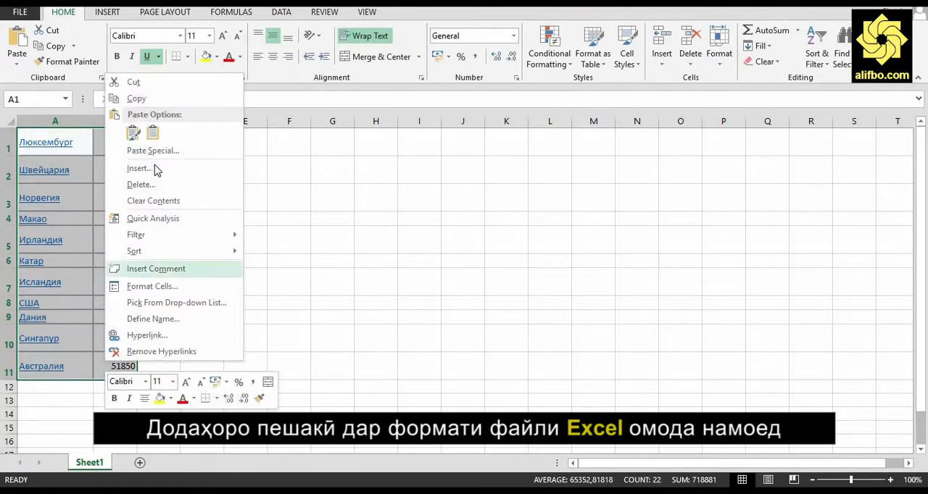
click(142, 101)
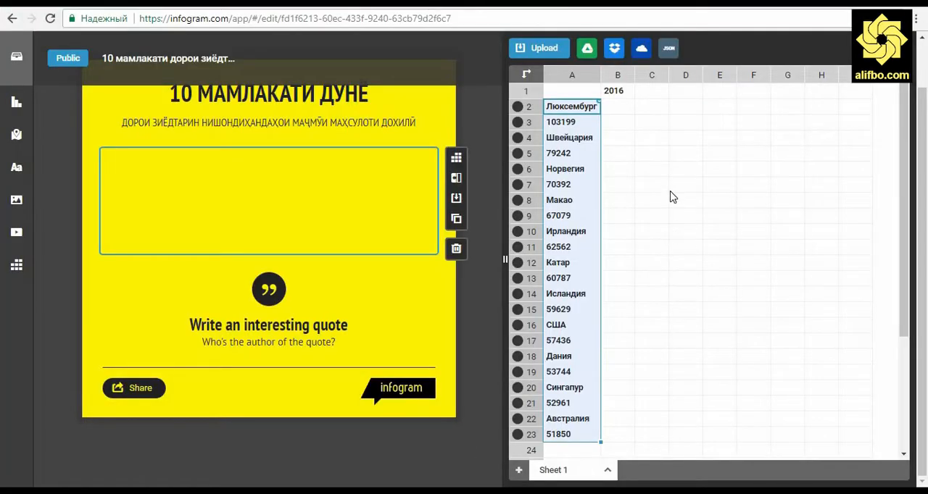
Back in Infogram, undo the misplaced paste, paste the copied country data starting at cell A2, and close the data editor
click(672, 190)
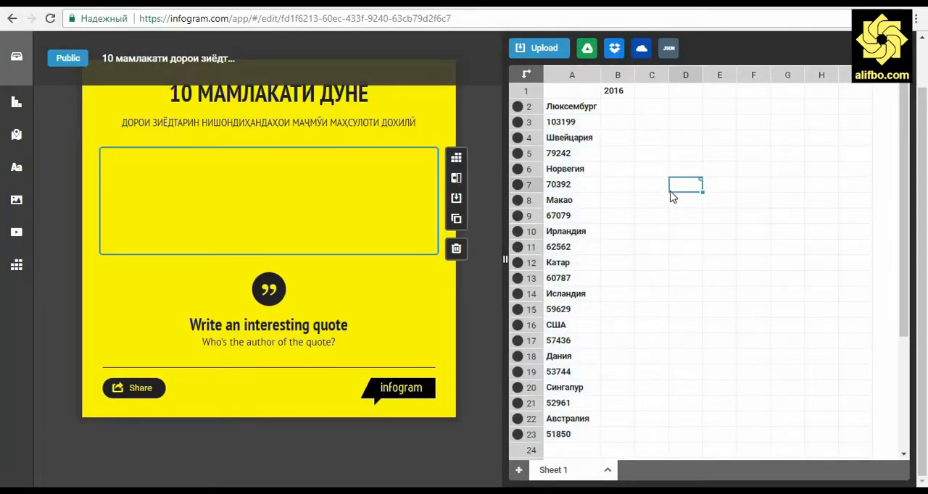
key(ctrl+z)
click(557, 110)
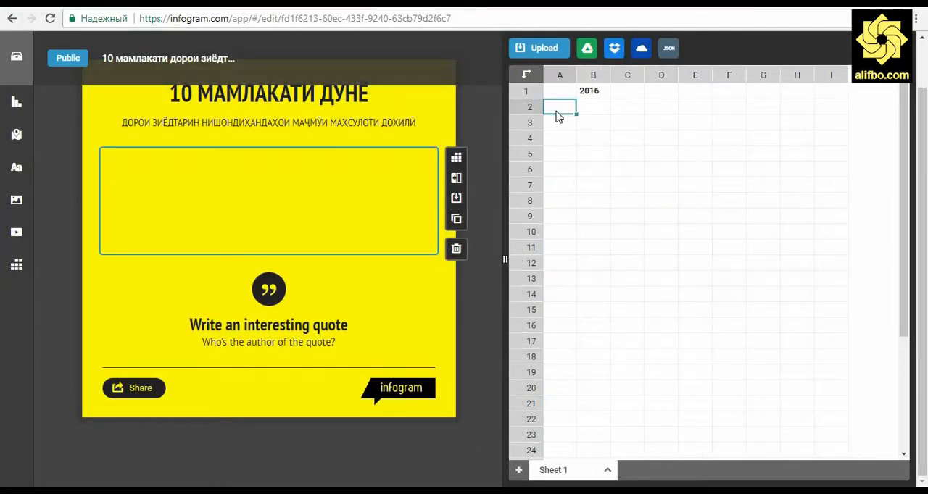
key(ctrl+v)
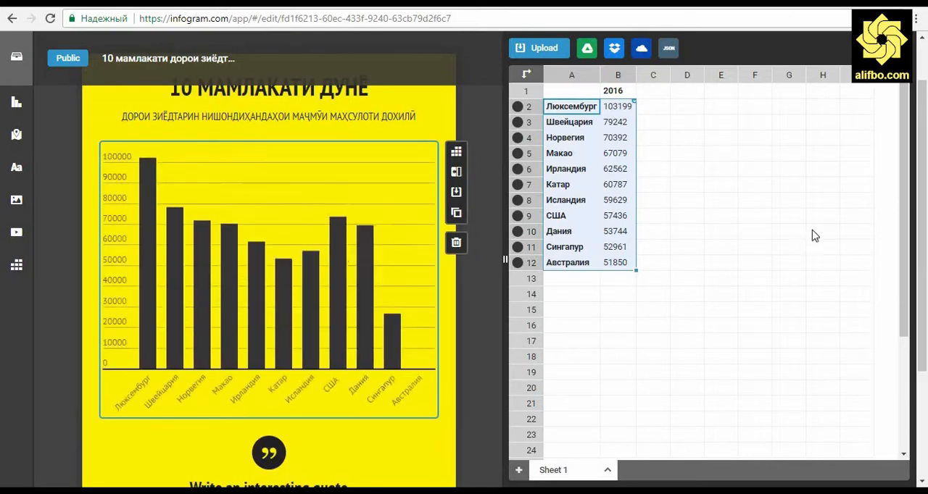
click(756, 214)
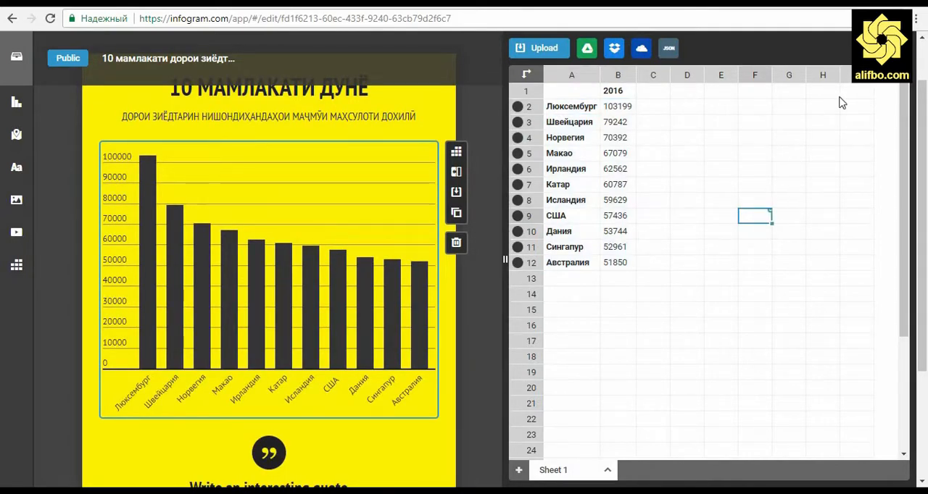
click(884, 47)
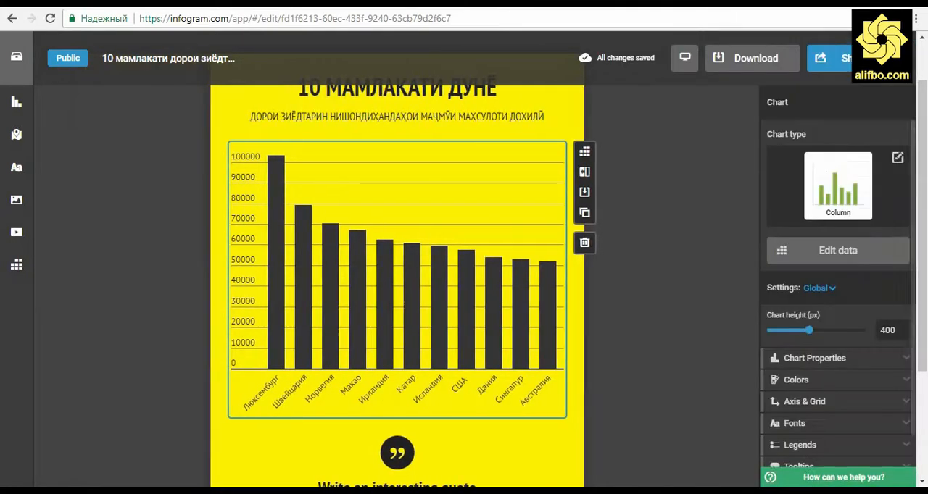
click(679, 279)
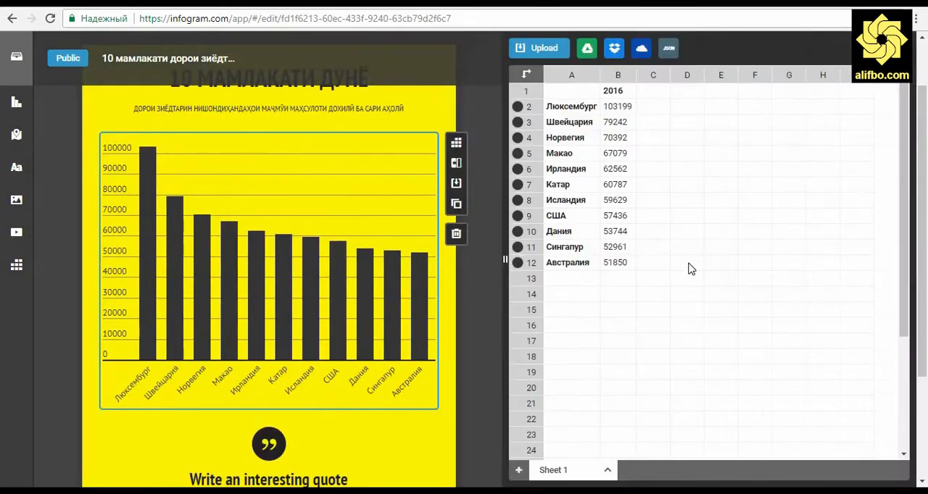
In the chart data, color the Люксембург column red (FF0000) and the Швейцария column dark gold
click(517, 106)
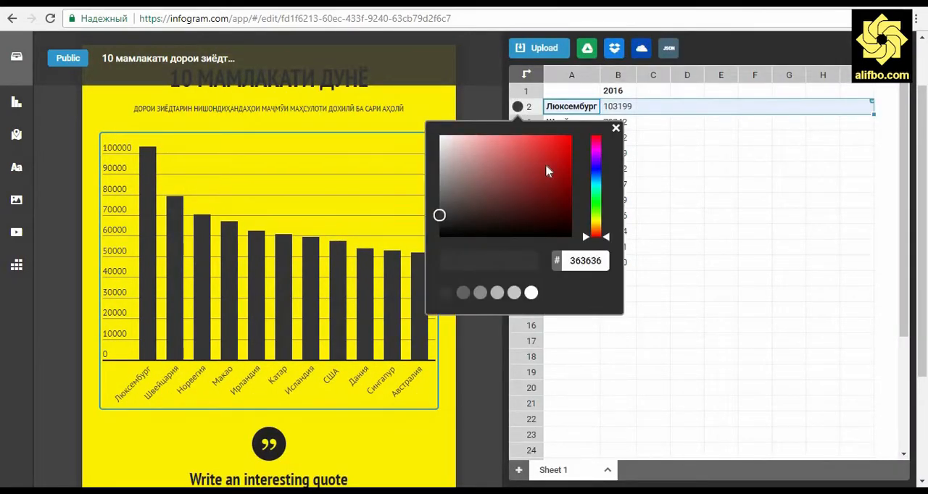
drag(549, 160, 573, 136)
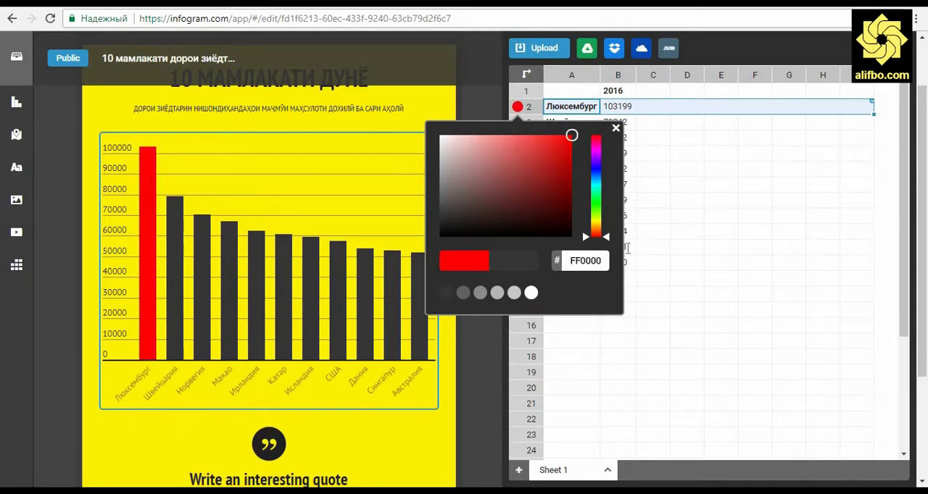
click(655, 218)
click(518, 122)
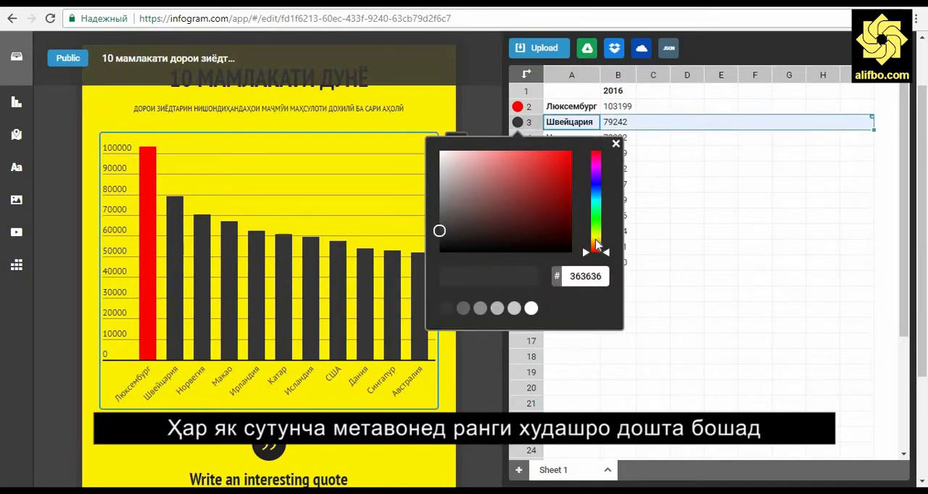
mouse_move(597, 250)
mouse_down()
mouse_move(595, 238)
mouse_move(596, 247)
mouse_up()
click(564, 178)
click(647, 200)
Color the Норвегия column light green and the Макао column dark red
click(518, 137)
click(557, 192)
click(517, 153)
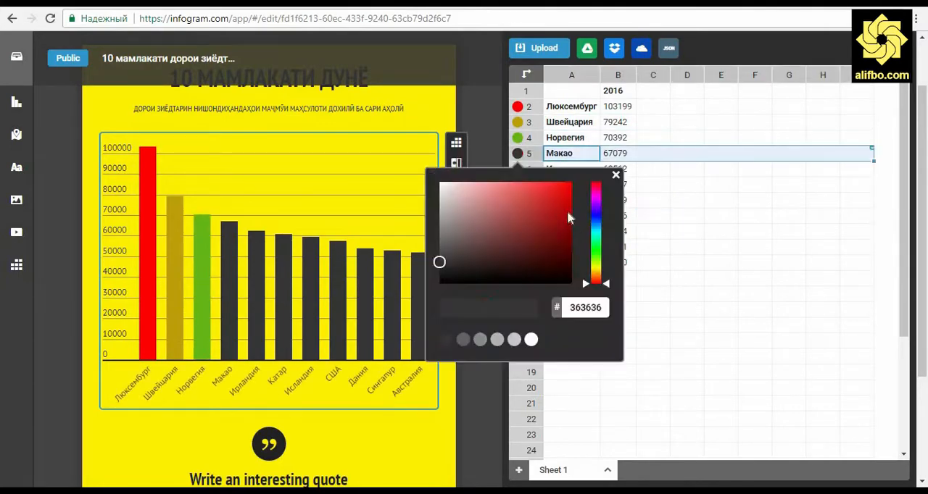
click(556, 236)
click(645, 241)
Color the Ирландия column bright green and the Катар column teal
click(517, 169)
click(596, 266)
click(569, 224)
click(517, 184)
click(596, 270)
click(652, 278)
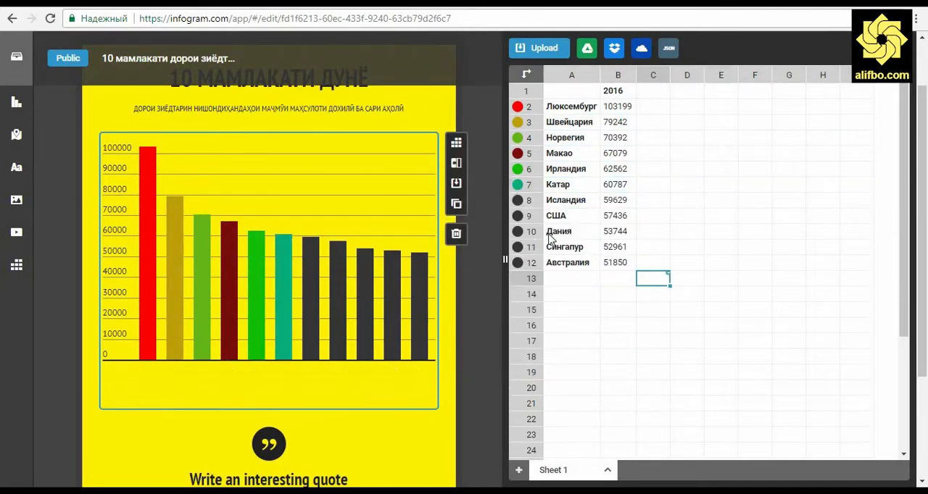
Color the Исландия column blue and the США column purple
click(518, 200)
click(596, 254)
click(561, 236)
click(652, 294)
click(518, 215)
click(596, 271)
click(540, 276)
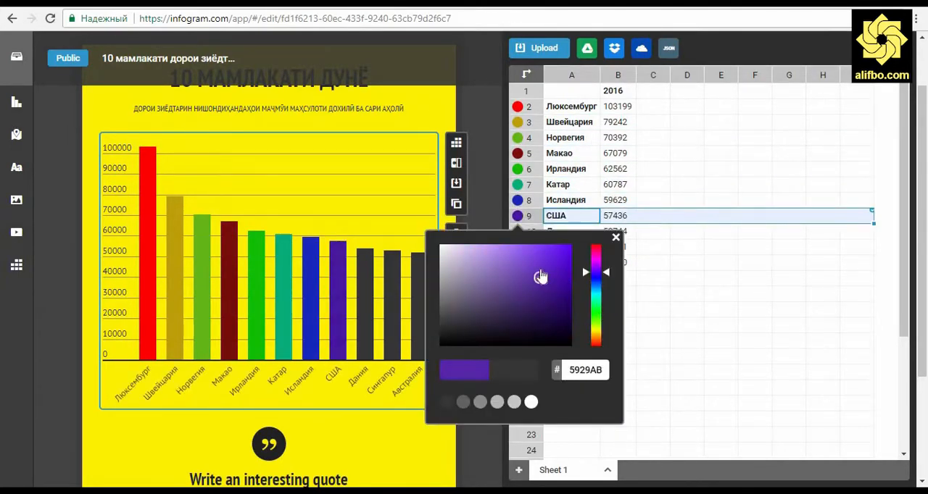
Color the Дания column magenta and the Сингапур column dark purple
click(517, 231)
click(596, 276)
click(557, 278)
click(654, 309)
click(517, 248)
click(596, 285)
click(553, 316)
click(652, 325)
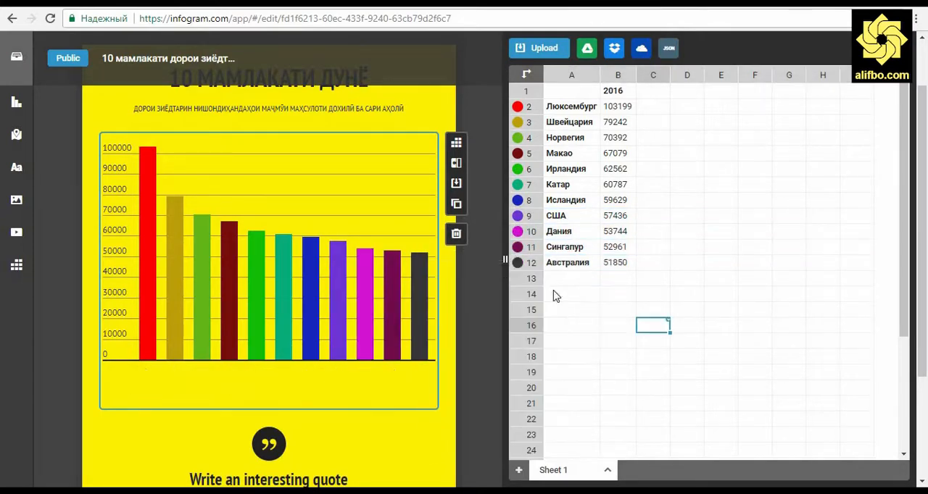
Close the chart's data editor, deselect the chart and look over the infographic
click(891, 49)
click(663, 315)
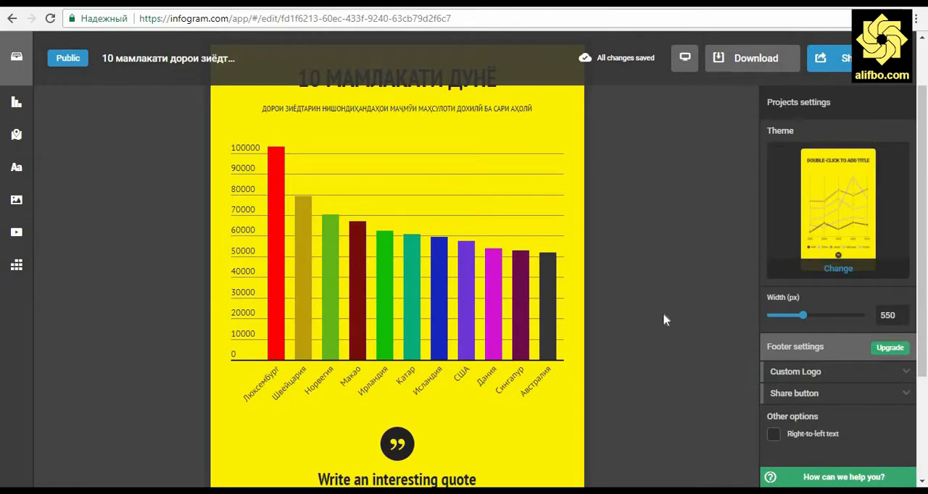
scroll(663, 315, down, 3)
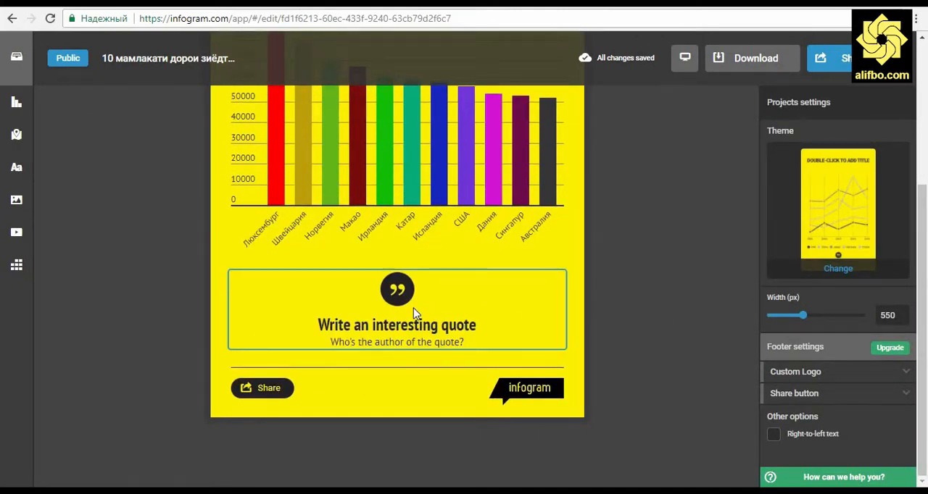
scroll(651, 288, up, 3)
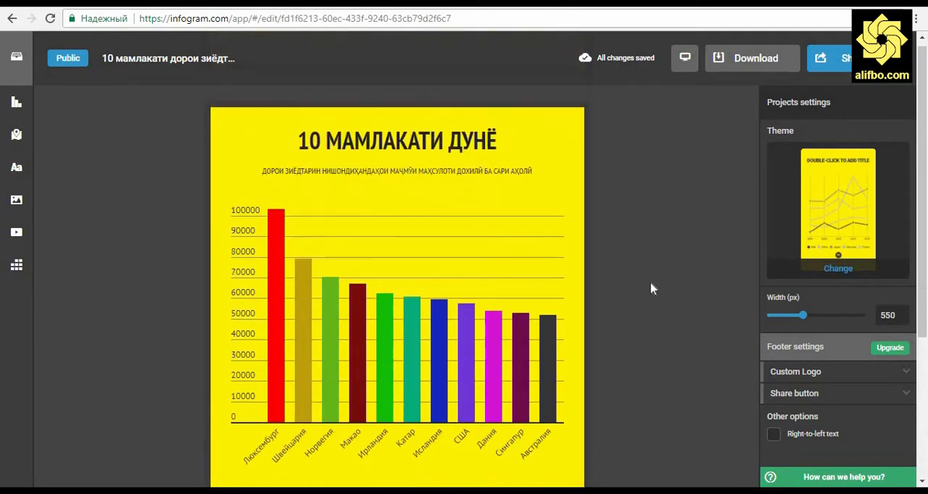
Delete the placeholder quote block below the column chart and dismiss the deletion notice
scroll(651, 289, down, 2)
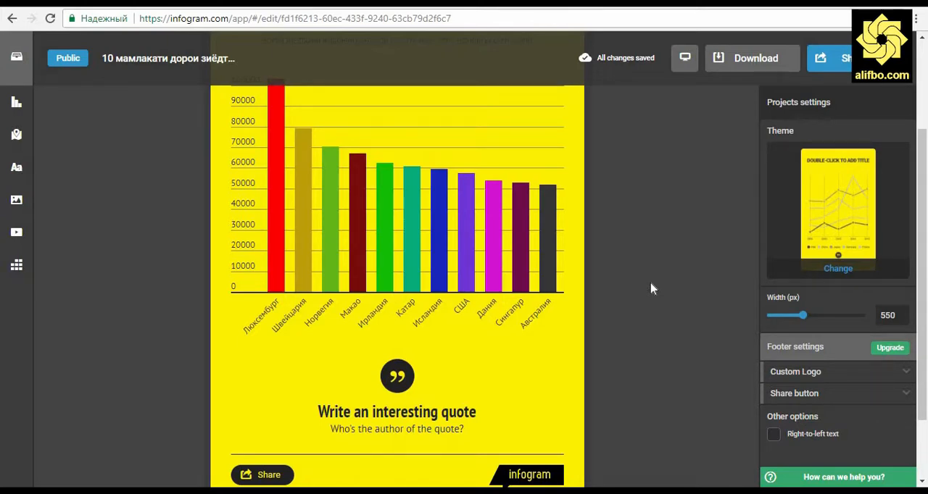
click(538, 391)
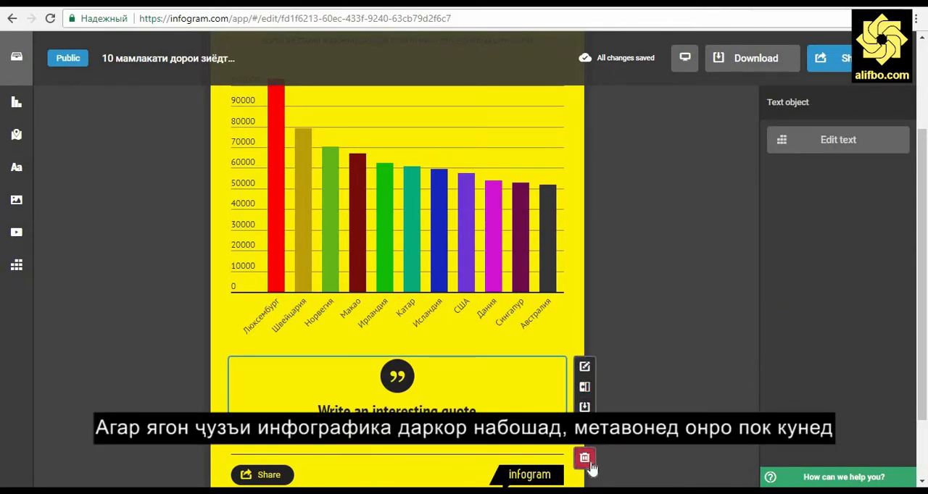
click(586, 459)
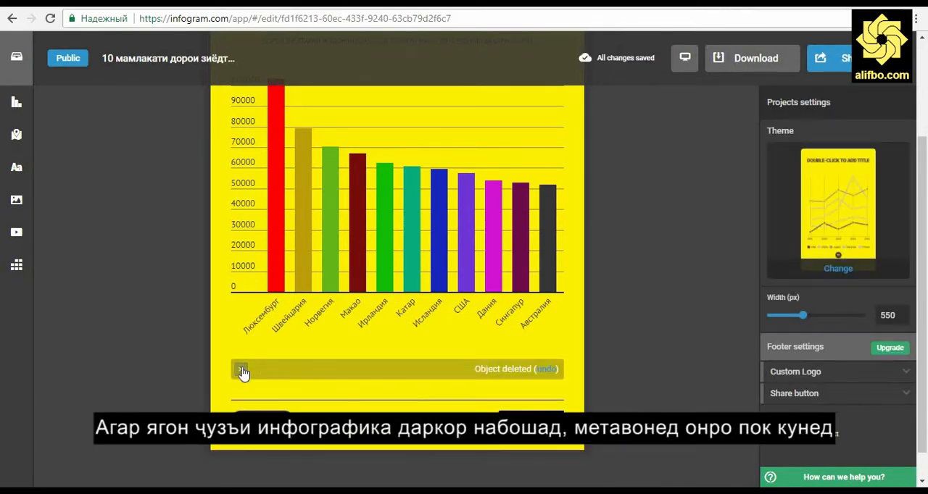
click(241, 370)
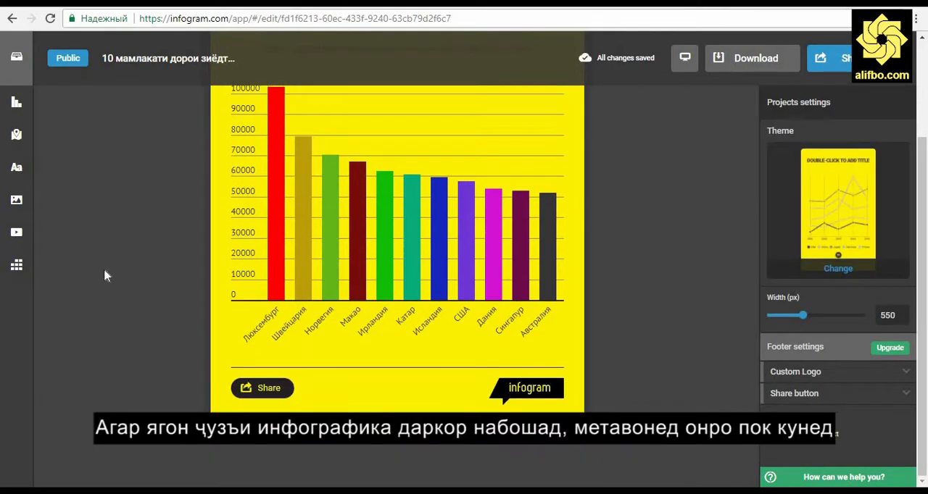
Insert a World map below the column chart and close the map library
click(17, 138)
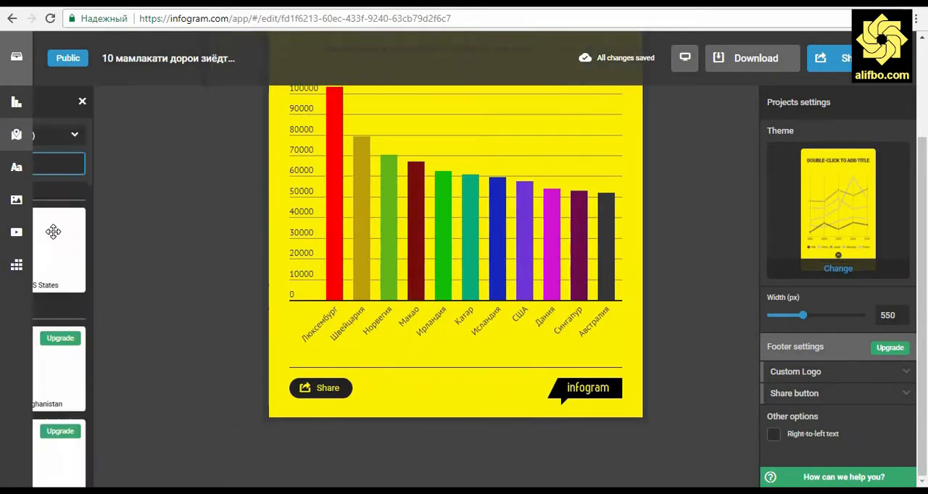
mouse_move(82, 251)
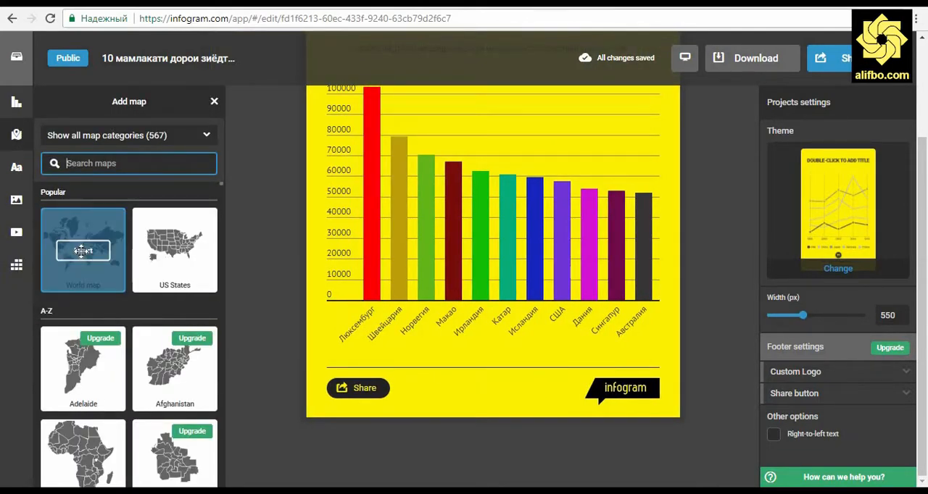
click(82, 251)
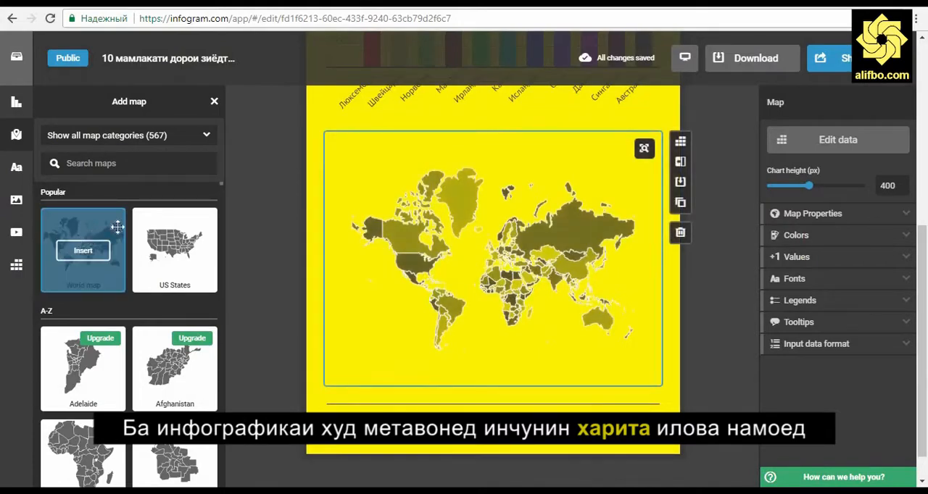
click(251, 231)
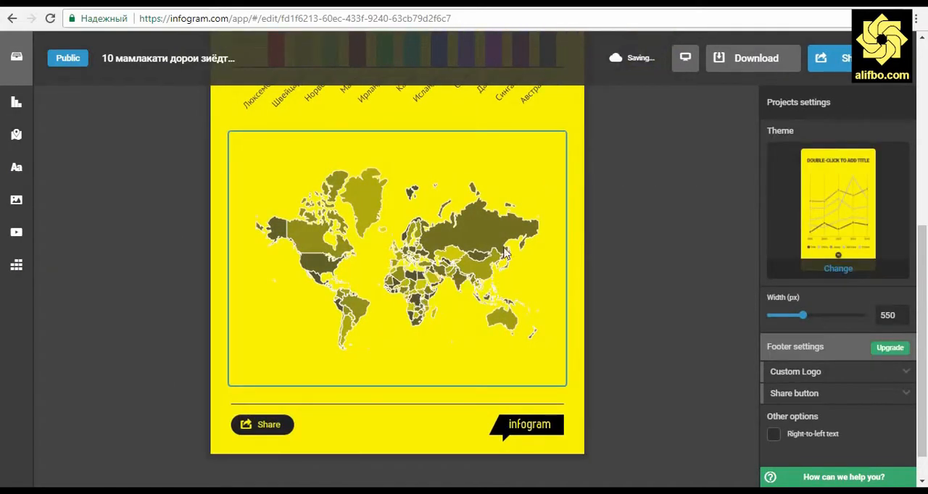
Delete the extra second world map at the end of the infographic and dismiss the deletion notice
scroll(512, 231, down, 3)
click(513, 231)
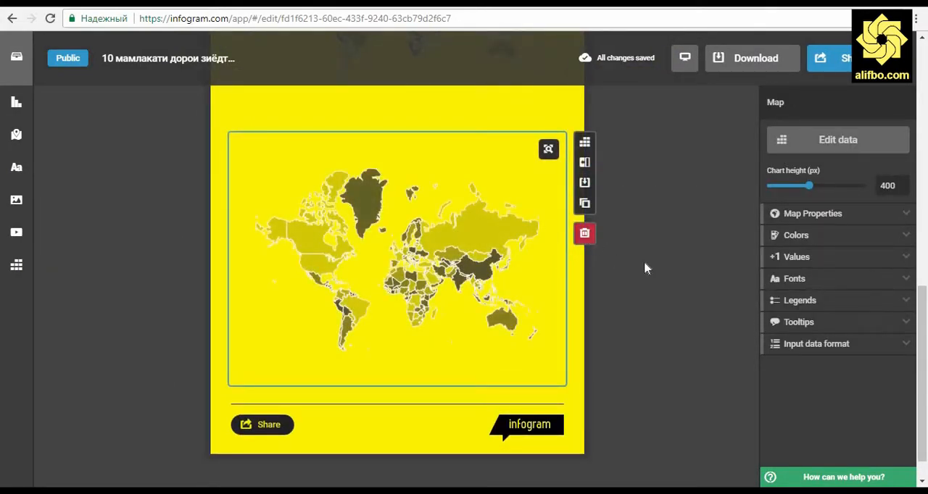
click(655, 262)
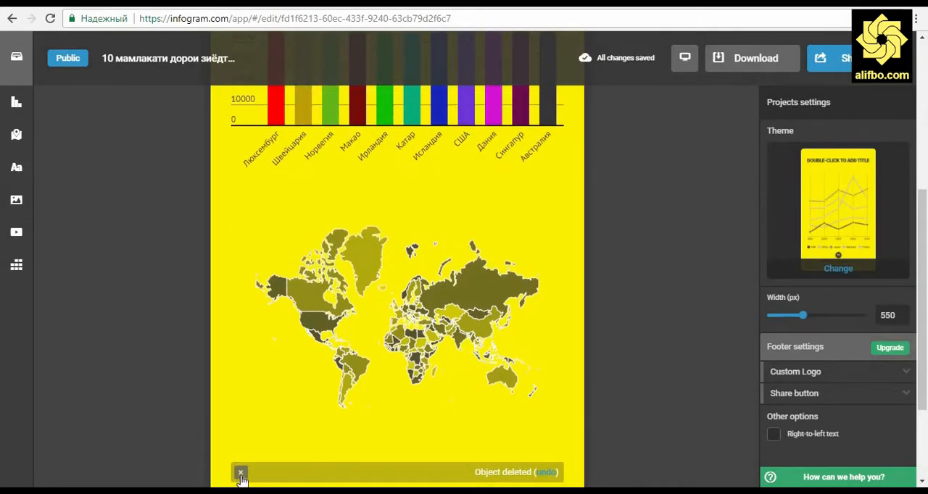
click(240, 474)
Open the world map's data for editing and upload the 10_countries Excel file from the desktop
click(501, 262)
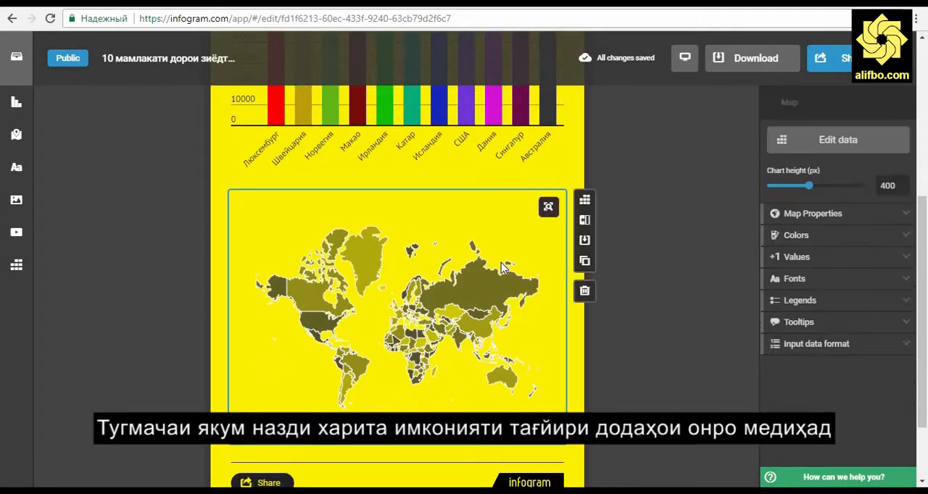
click(585, 202)
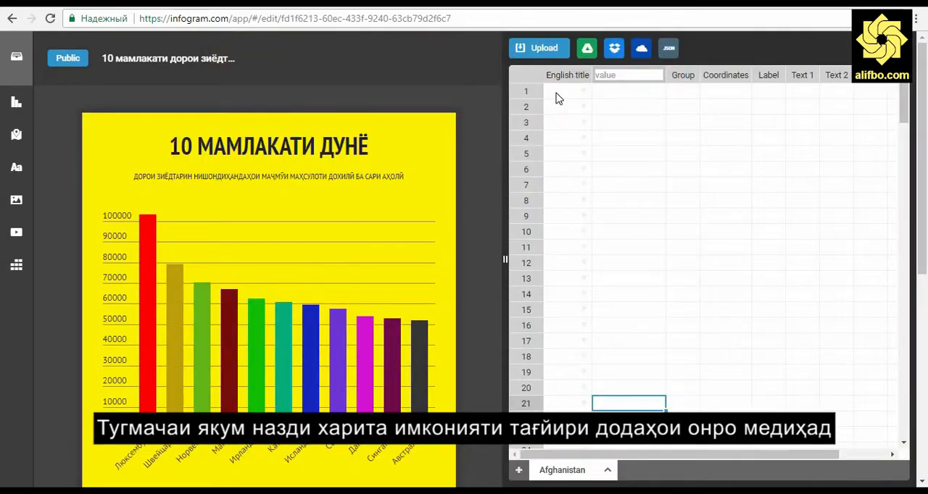
click(534, 48)
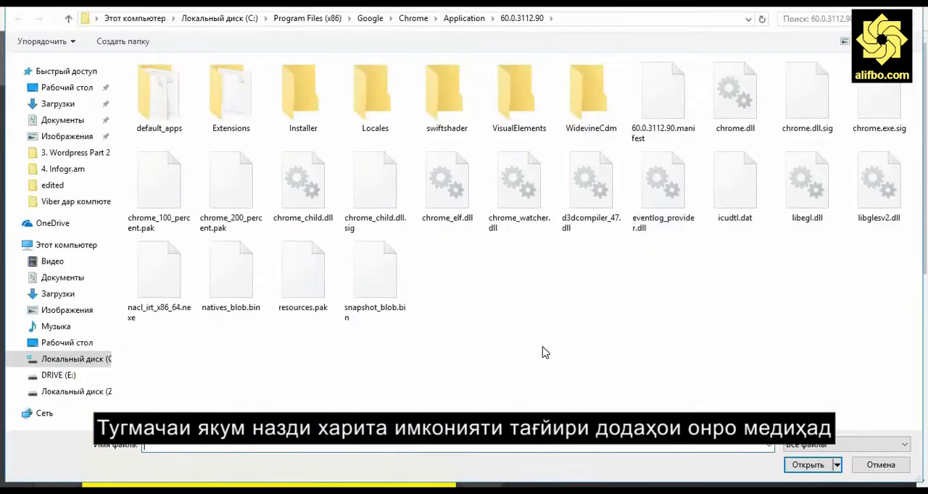
click(67, 343)
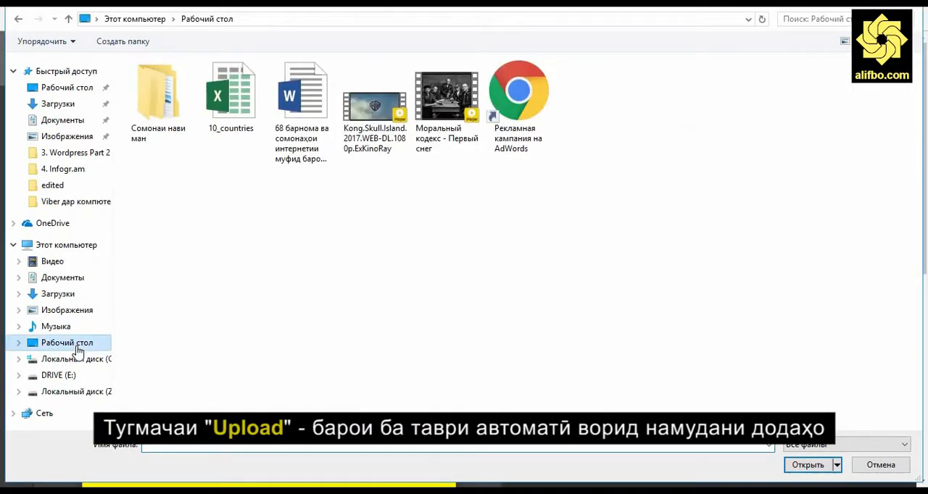
click(248, 108)
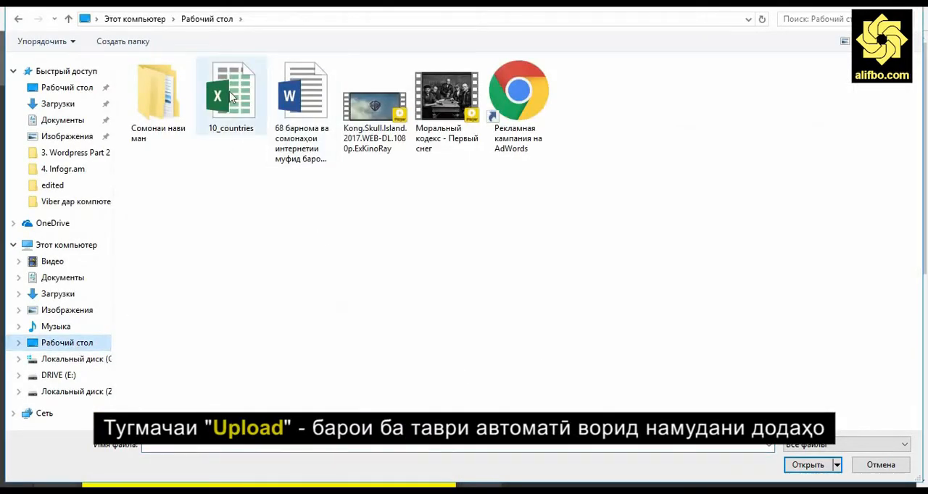
click(807, 465)
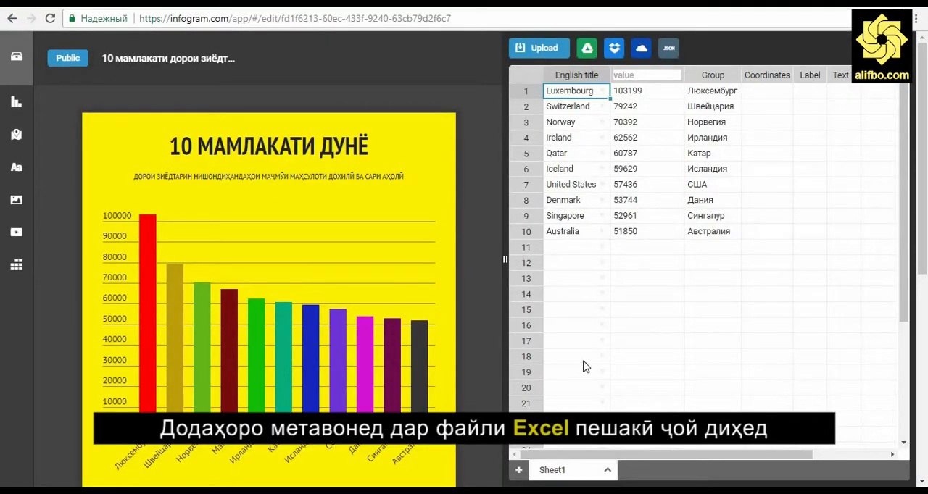
Zoom in on the world map and reposition it to show Europe and Asia
scroll(363, 323, down, 5)
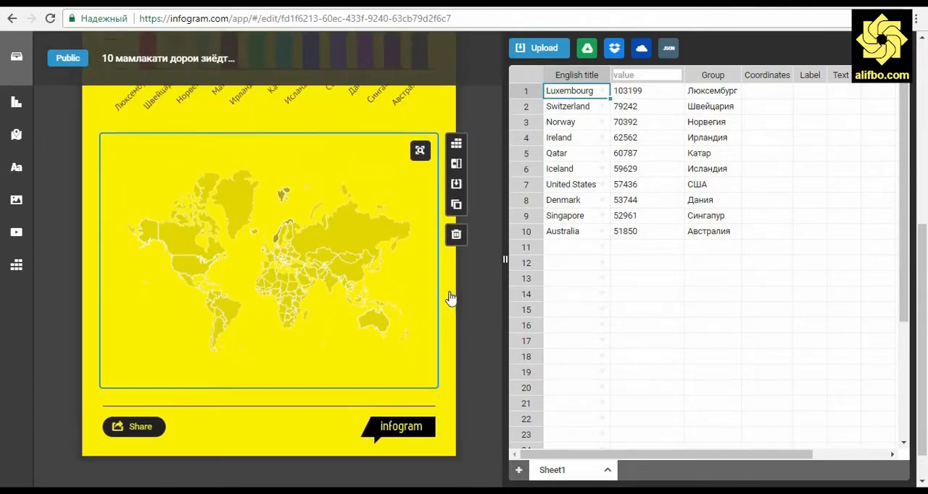
scroll(451, 300, up, 3)
scroll(435, 326, down, 1)
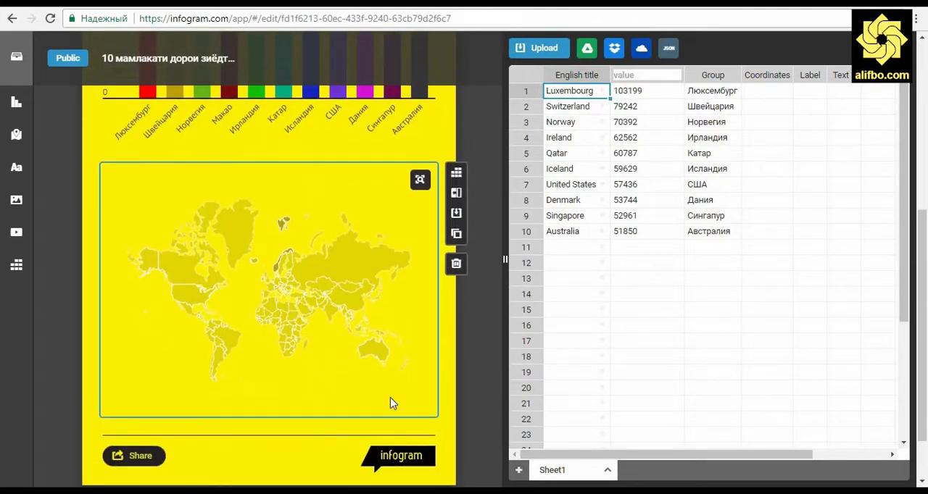
click(416, 183)
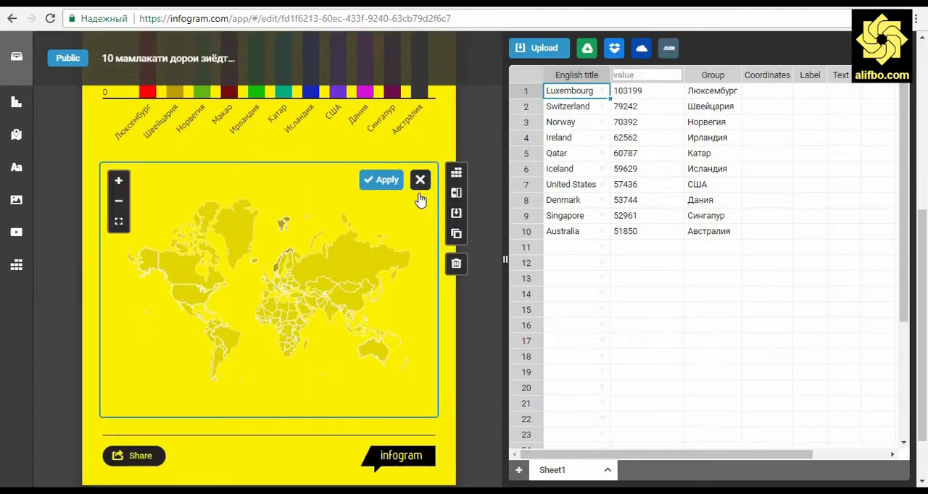
click(120, 181)
click(119, 181)
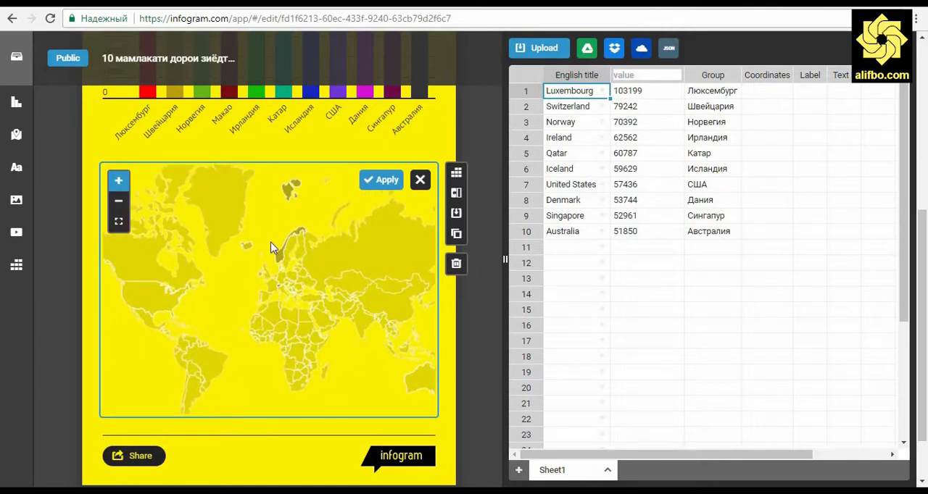
drag(377, 315, 302, 346)
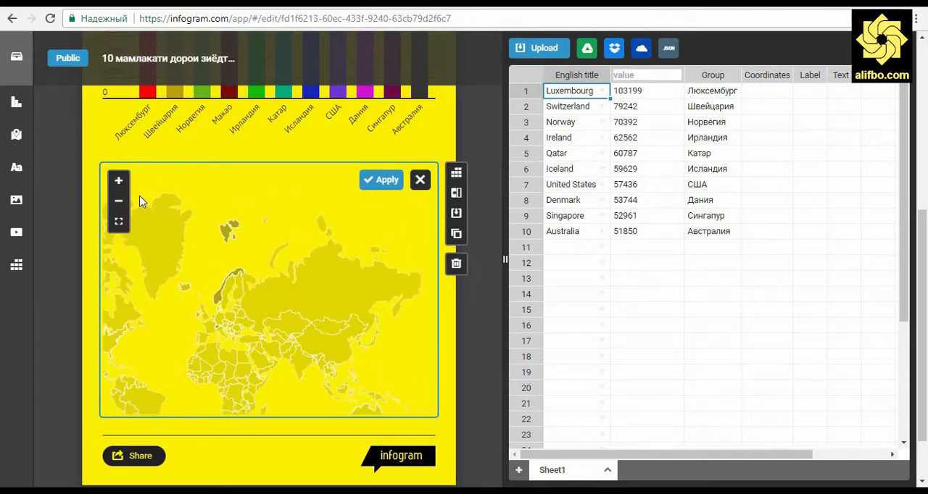
click(118, 181)
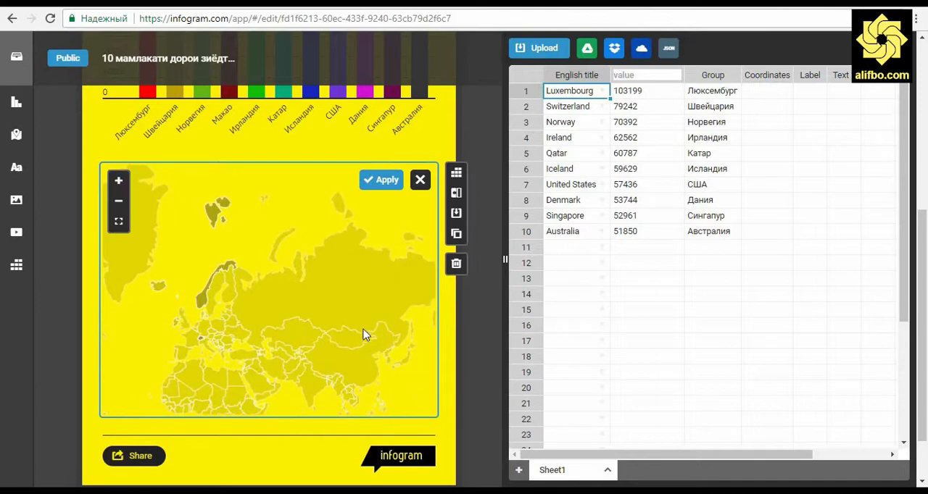
drag(348, 338, 372, 336)
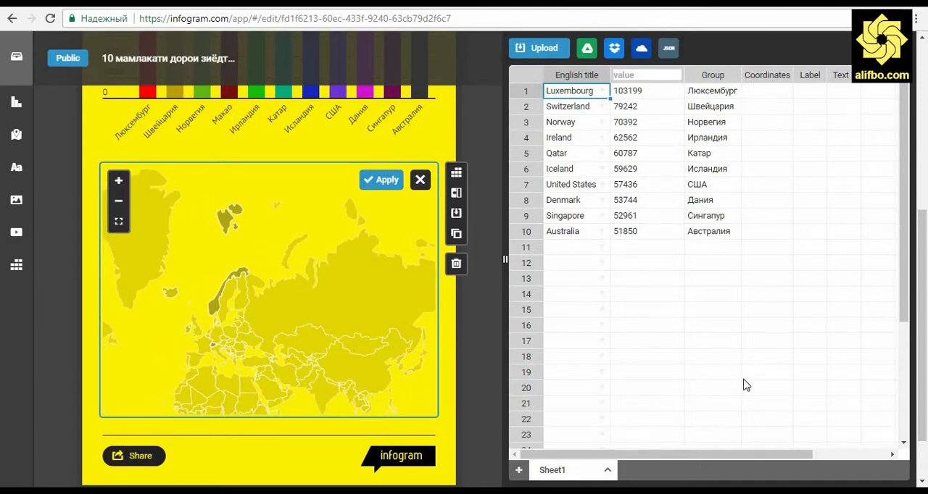
Close the map's data editor and return to the map's settings
scroll(746, 365, down, 3)
scroll(746, 365, up, 8)
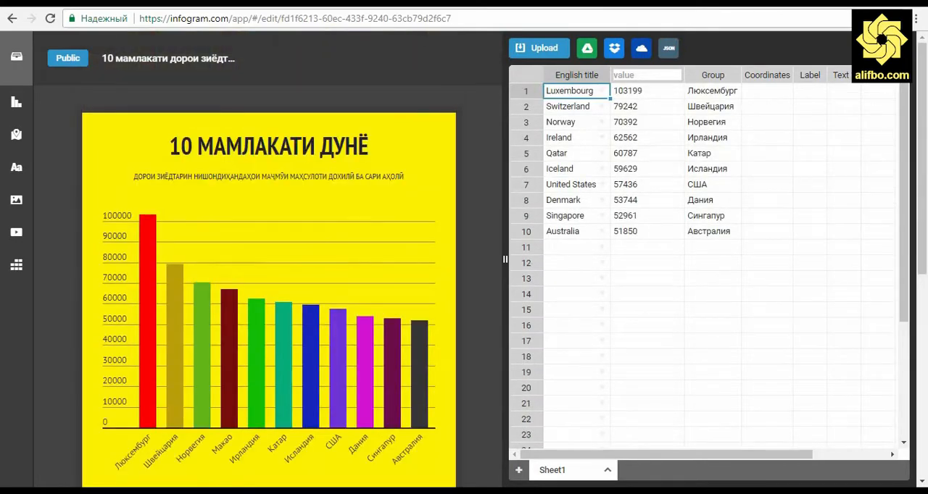
drag(505, 259, 811, 254)
scroll(652, 369, down, 3)
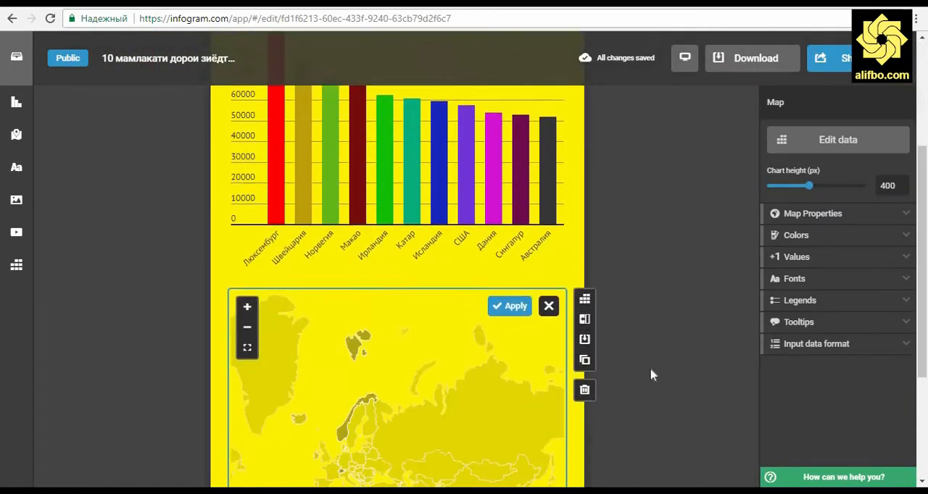
scroll(651, 374, down, 1)
Set the map's cold color to dark olive 595510 and close the color picker
click(828, 240)
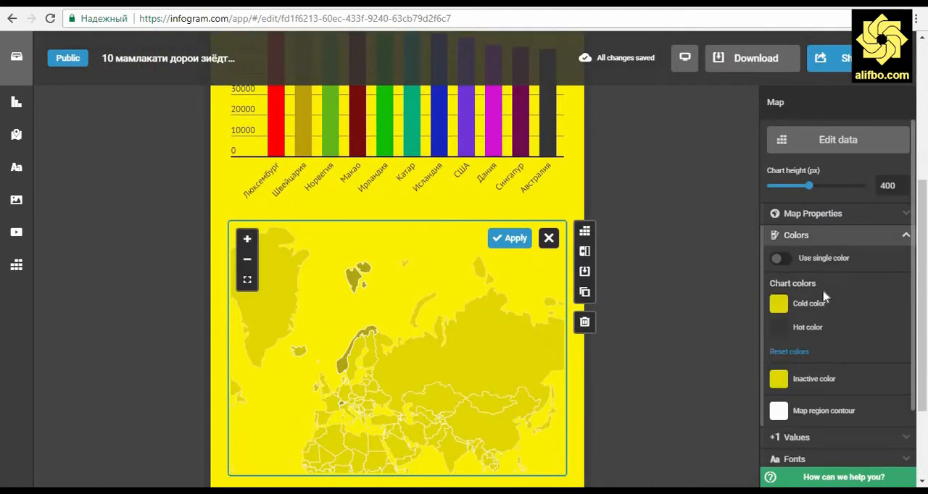
click(778, 308)
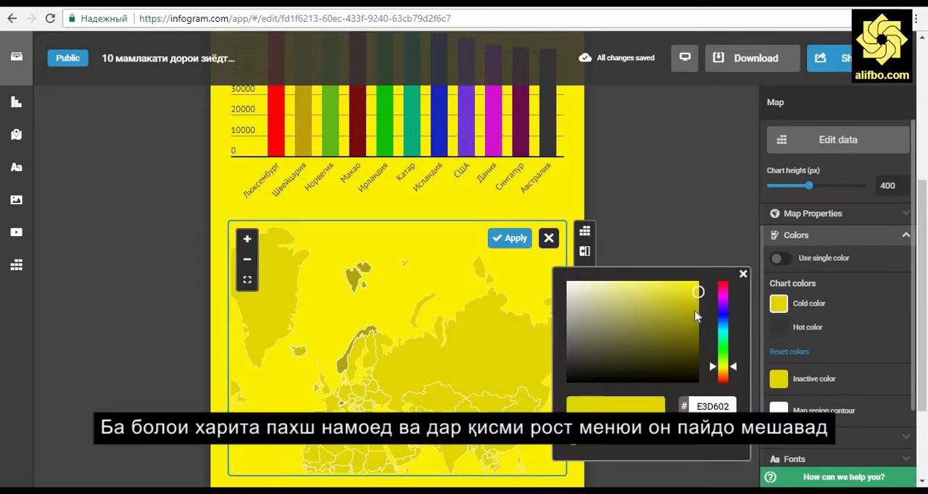
drag(700, 293, 688, 307)
click(676, 331)
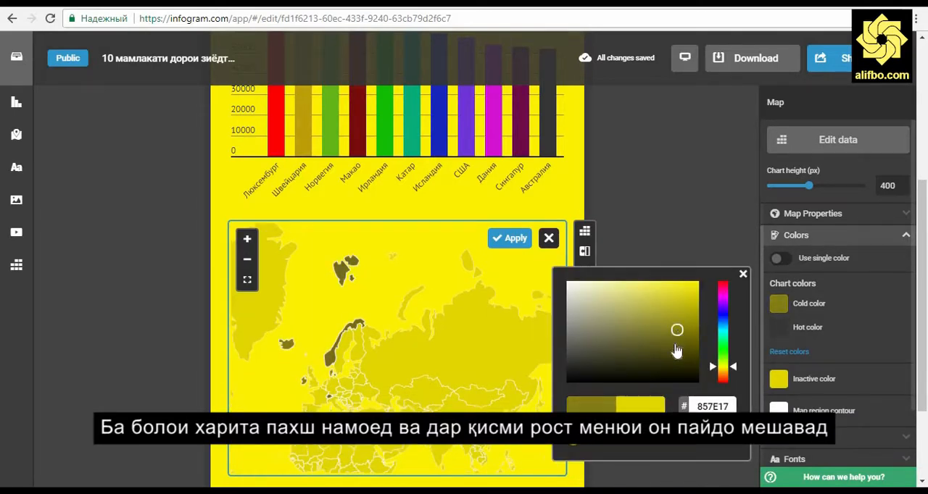
click(675, 348)
click(675, 348)
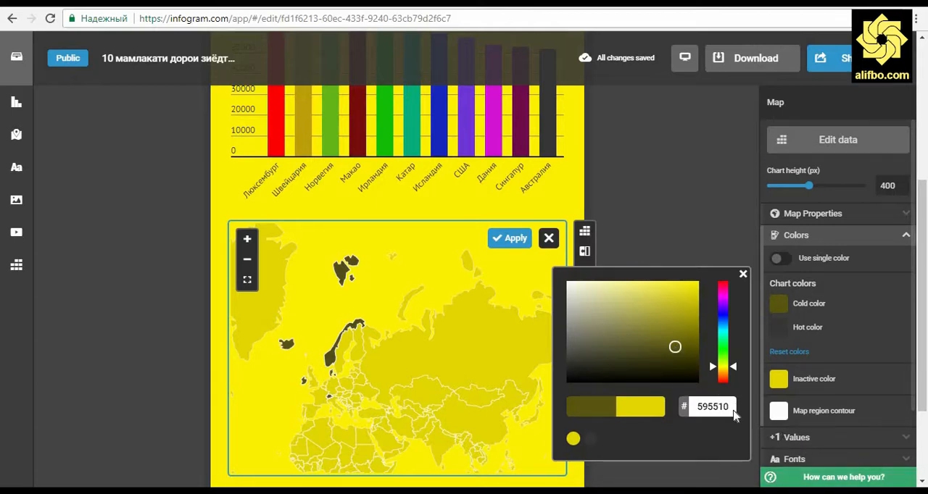
click(711, 216)
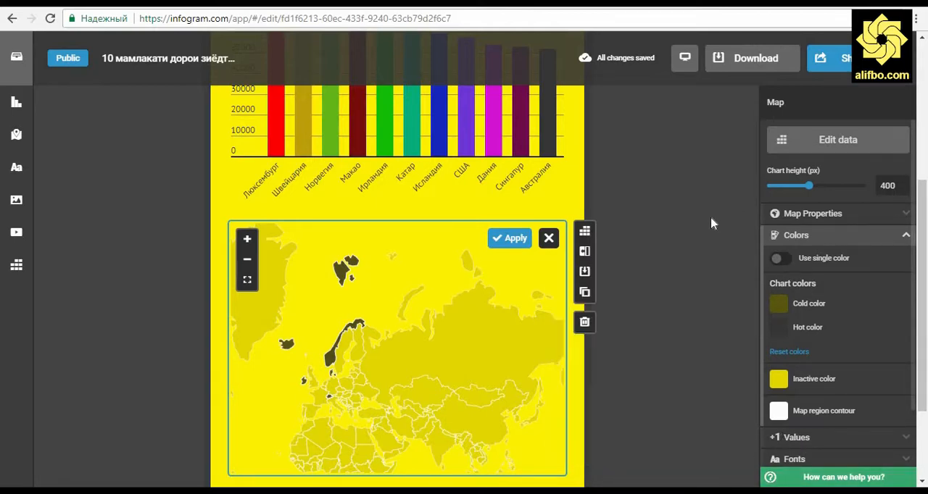
Switch the map's single-color option on and back off
click(783, 261)
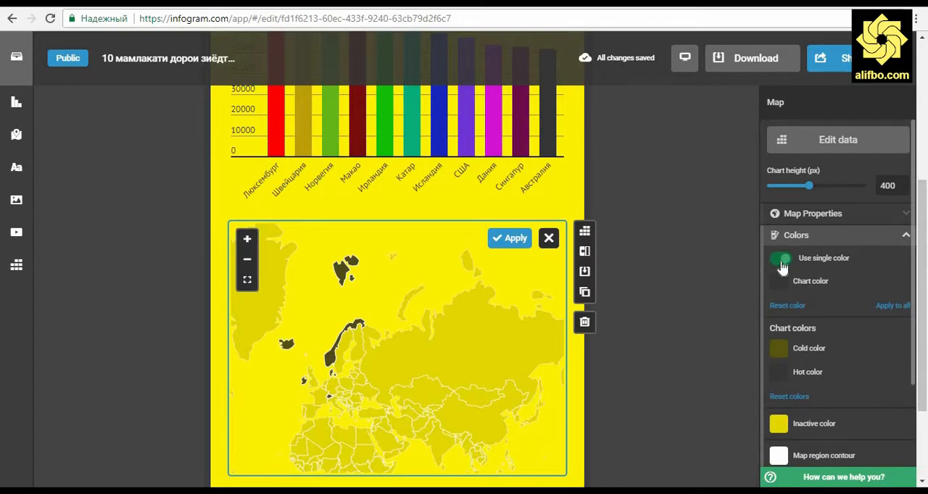
click(780, 260)
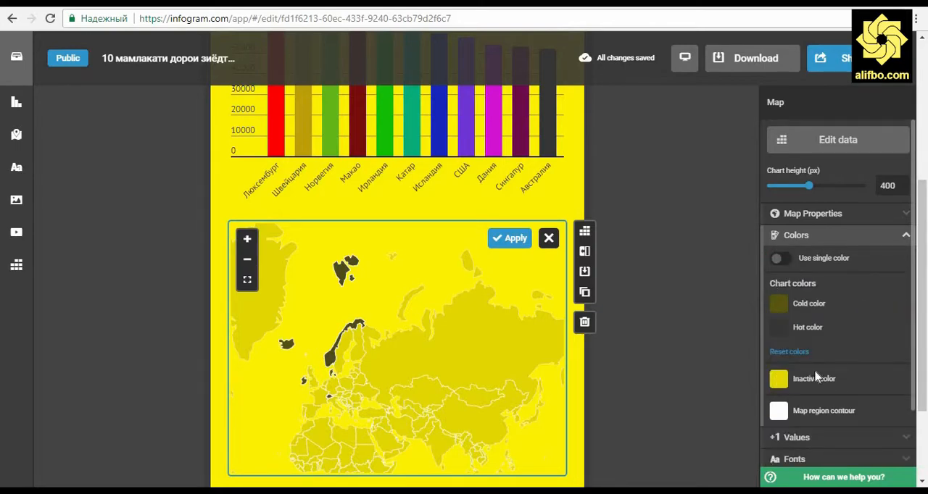
Set the map region contour color to muted red B05151
scroll(819, 373, down, 2)
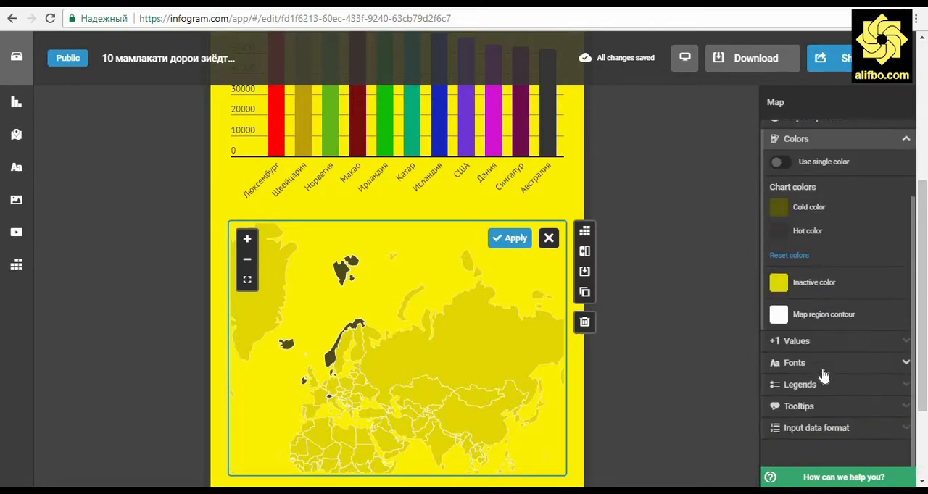
click(779, 316)
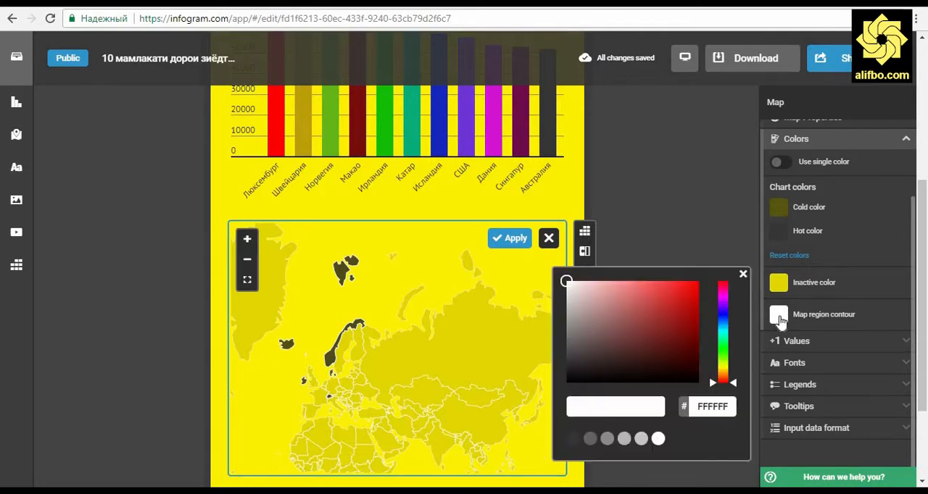
click(638, 317)
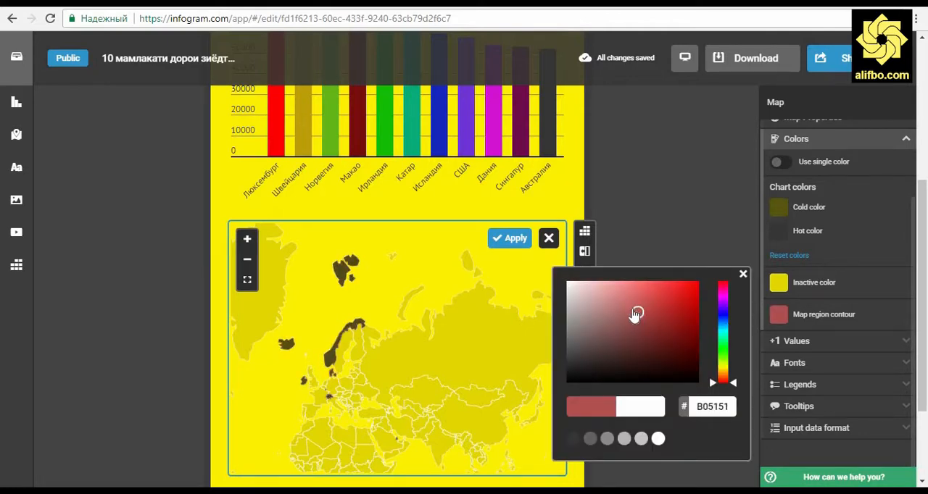
Darken the red of the map region contour, then fit the map view to the whole world and apply it
mouse_move(638, 316)
mouse_down()
mouse_move(631, 308)
mouse_move(659, 368)
mouse_move(650, 327)
mouse_up()
click(667, 185)
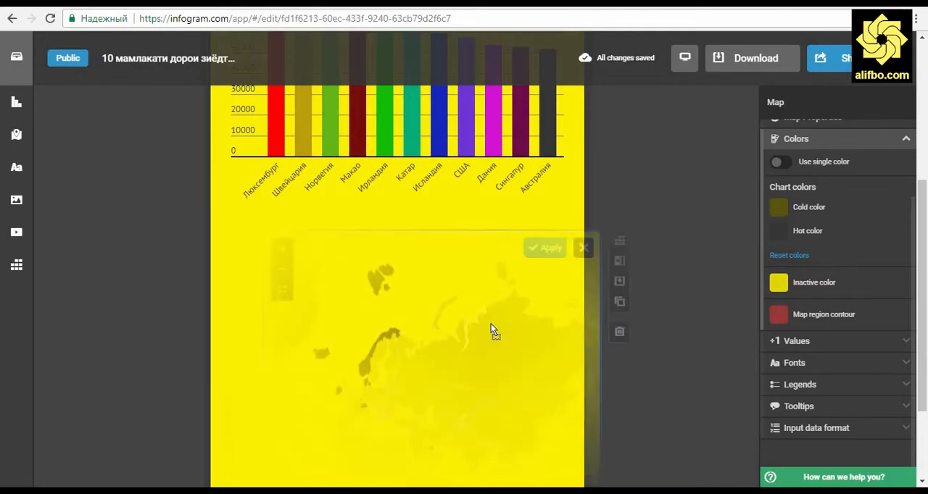
click(247, 280)
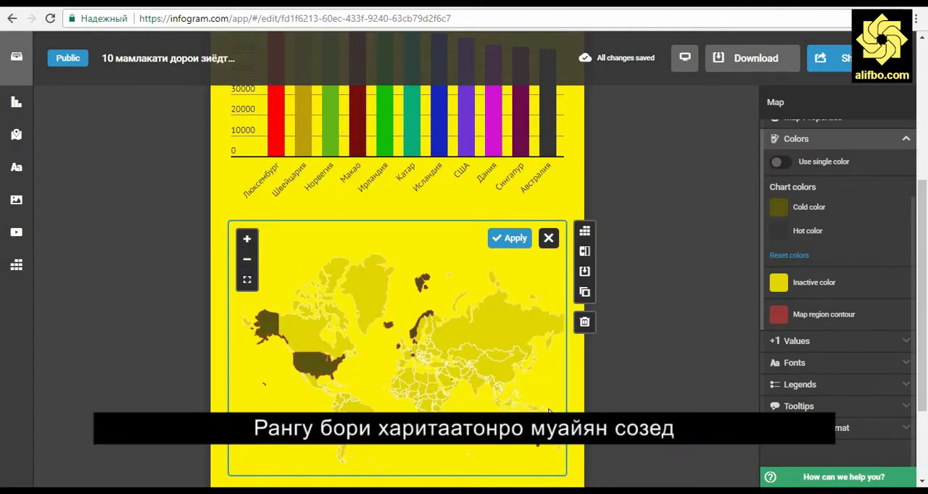
click(515, 241)
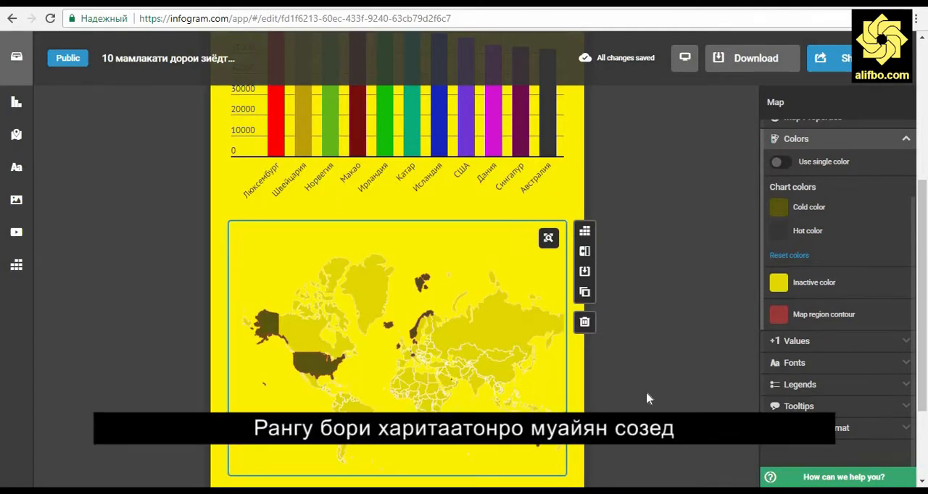
click(687, 339)
Move the Cyrillic country names in the map data from the Group column to the Label column and close the data editor
scroll(687, 339, down, 2)
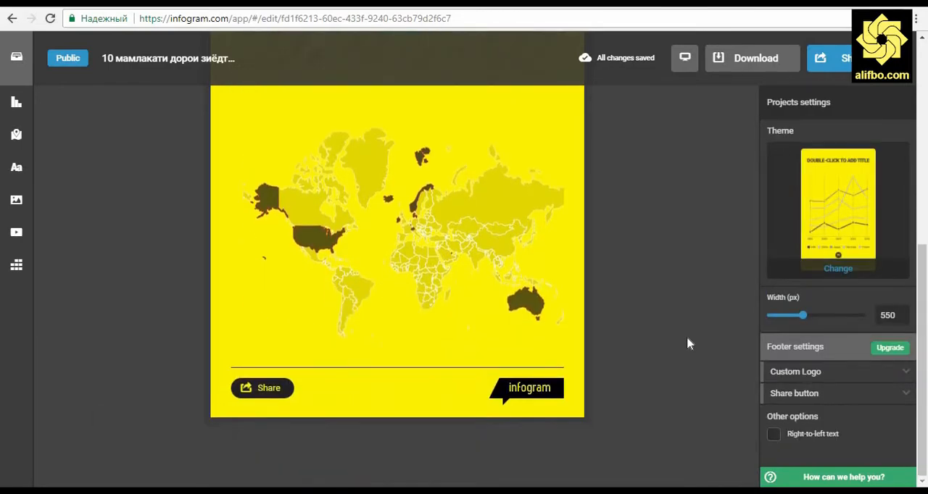
scroll(687, 336, up, 2)
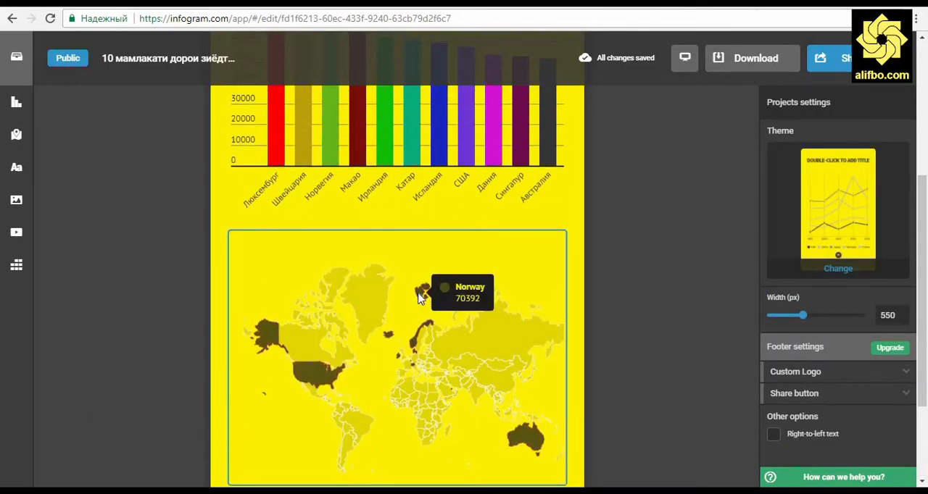
mouse_move(317, 376)
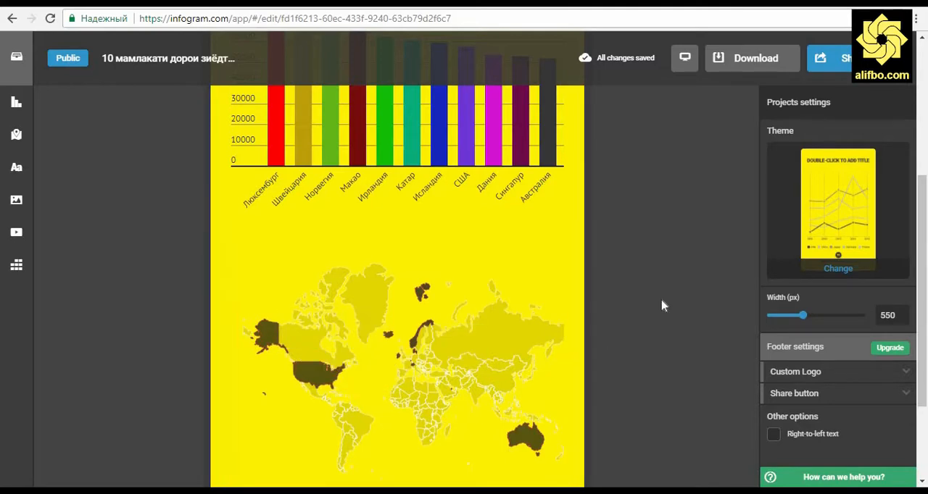
scroll(662, 306, up, 1)
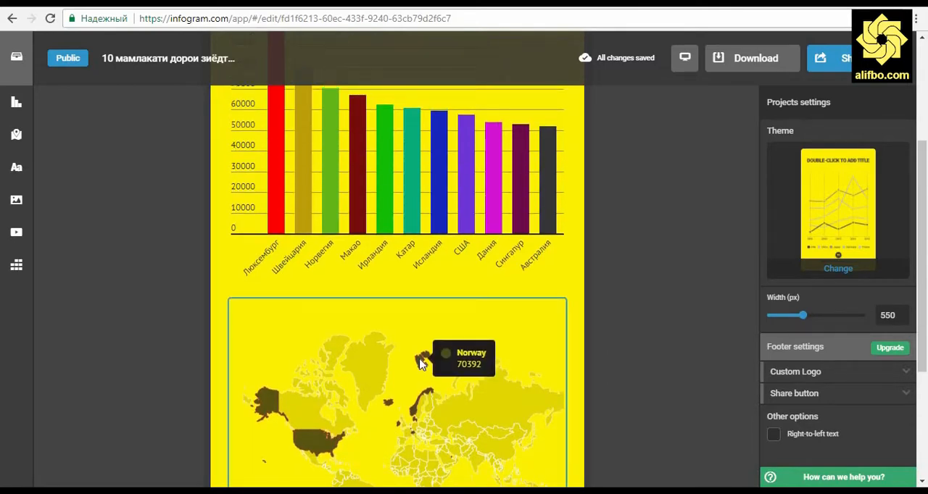
click(564, 311)
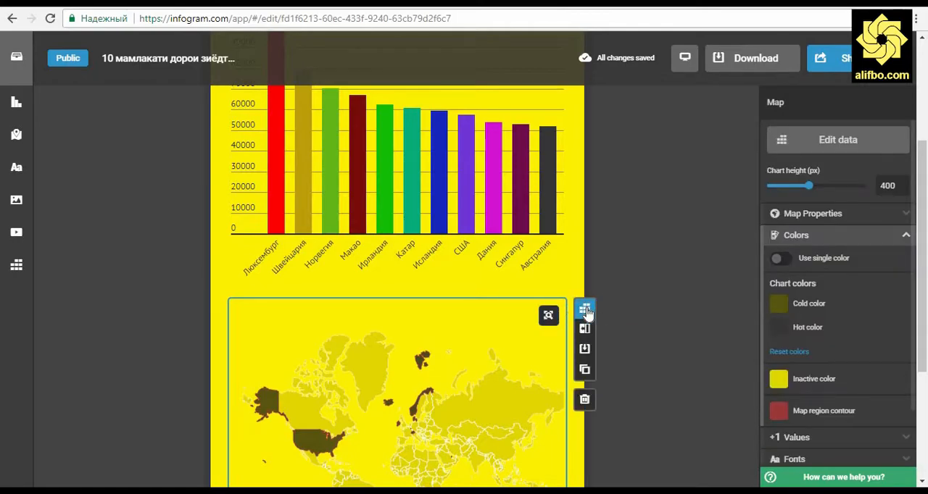
click(586, 308)
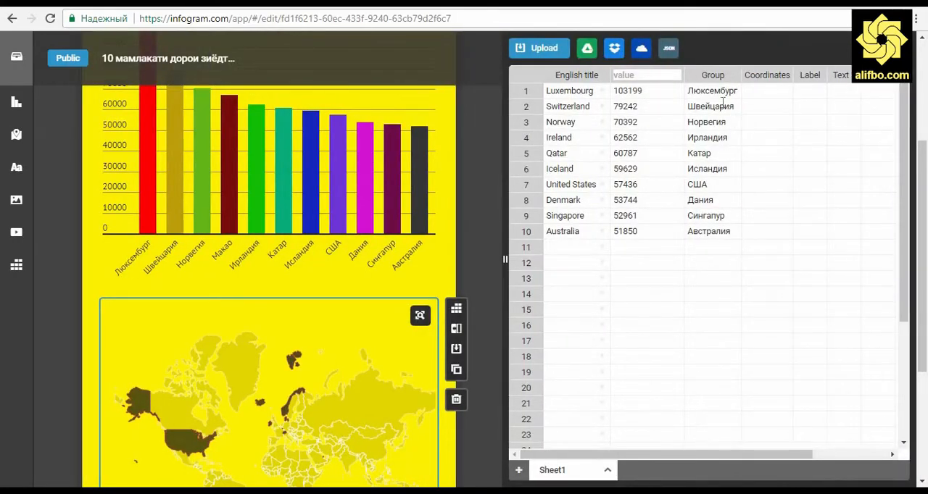
drag(720, 88, 708, 231)
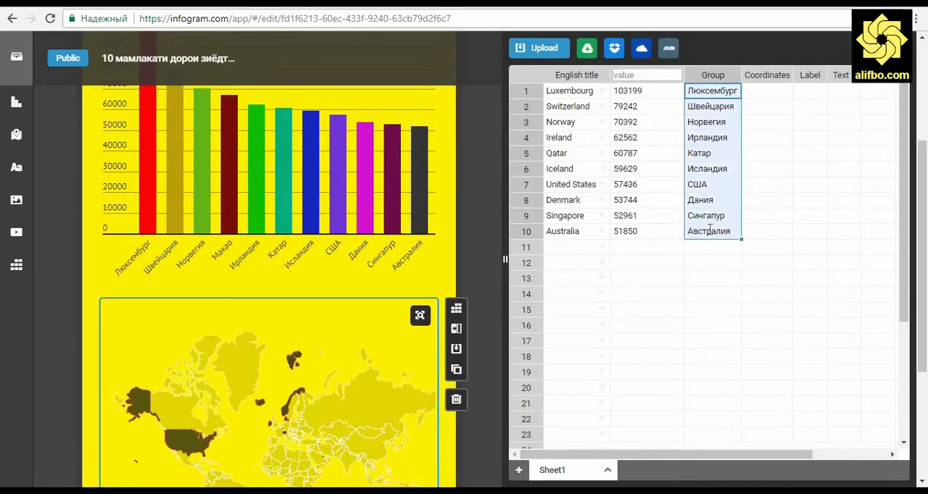
key(ctrl+x)
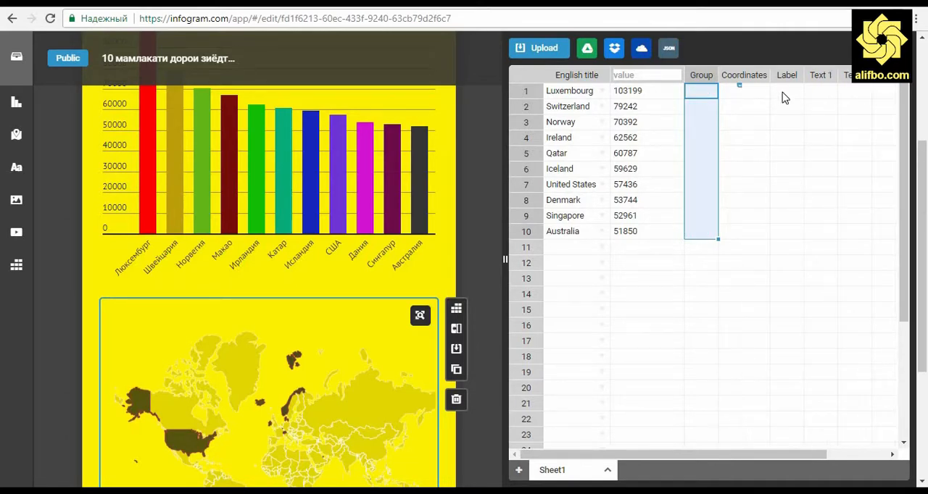
click(783, 92)
key(ctrl+v)
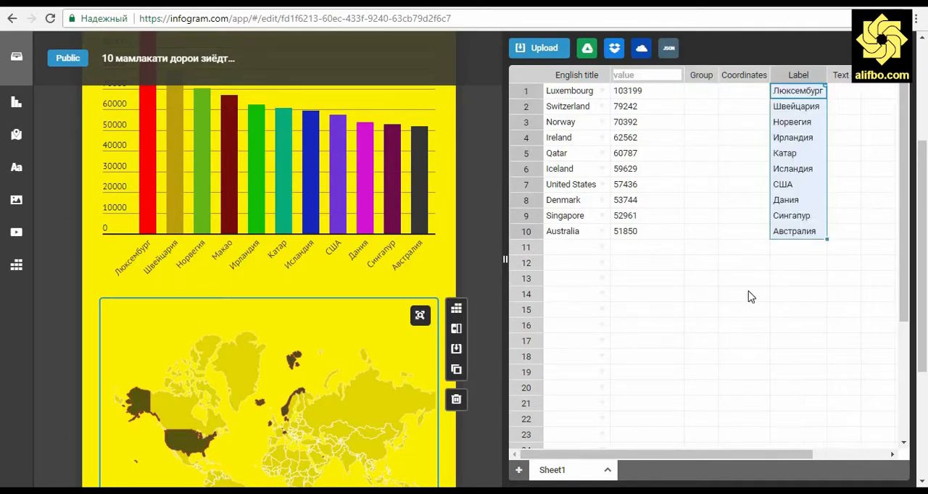
click(721, 341)
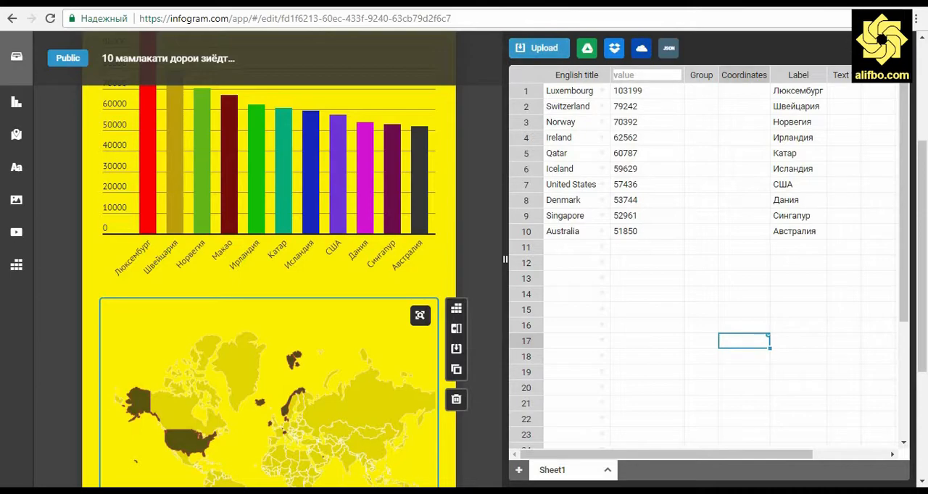
click(843, 45)
click(676, 238)
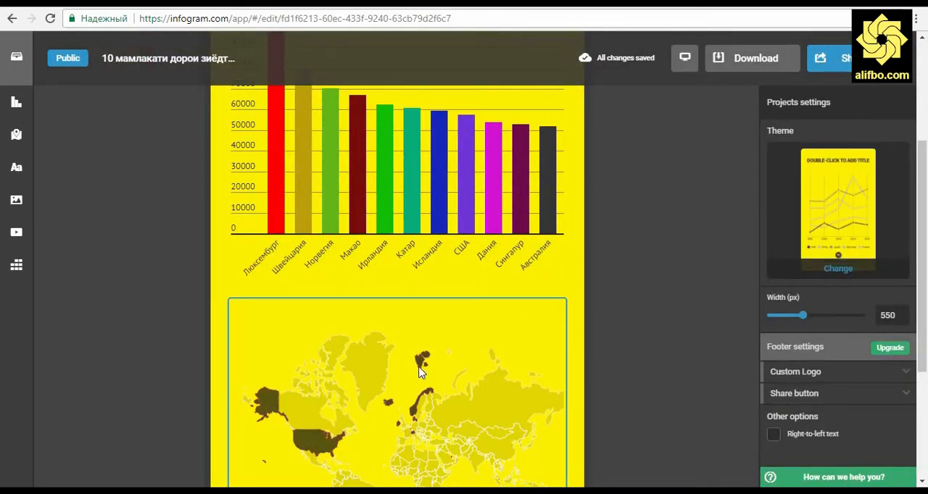
Add a caption text below the map reading "По версии МВФ за 2016 год в долларах США" and "Источник: Википедия"
mouse_move(421, 371)
mouse_move(453, 462)
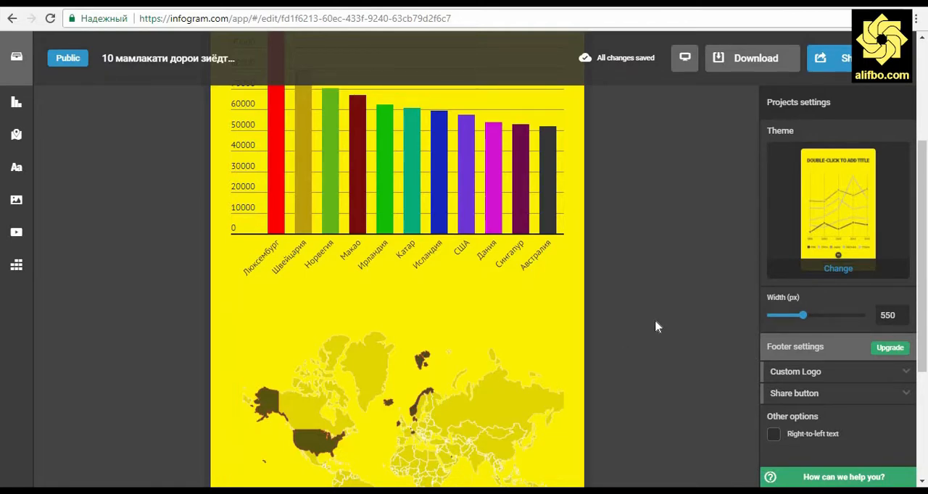
scroll(654, 327, down, 3)
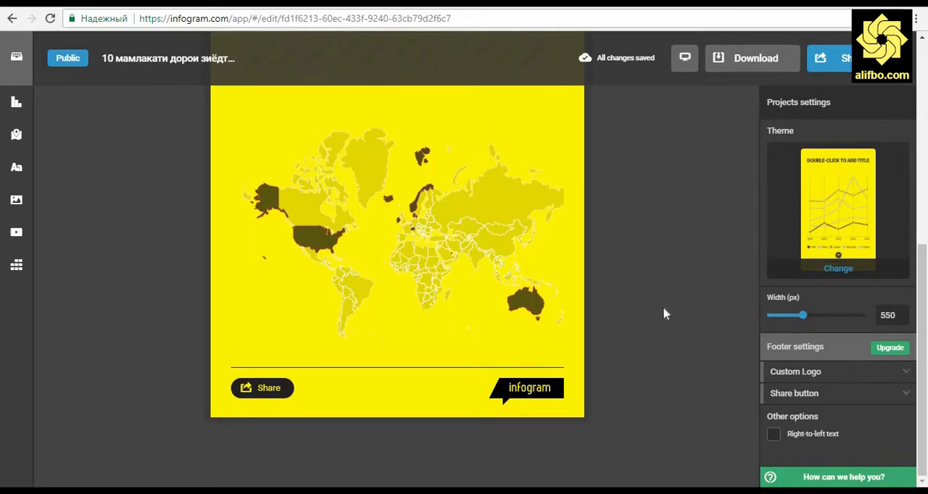
scroll(667, 313, up, 3)
scroll(663, 313, down, 2)
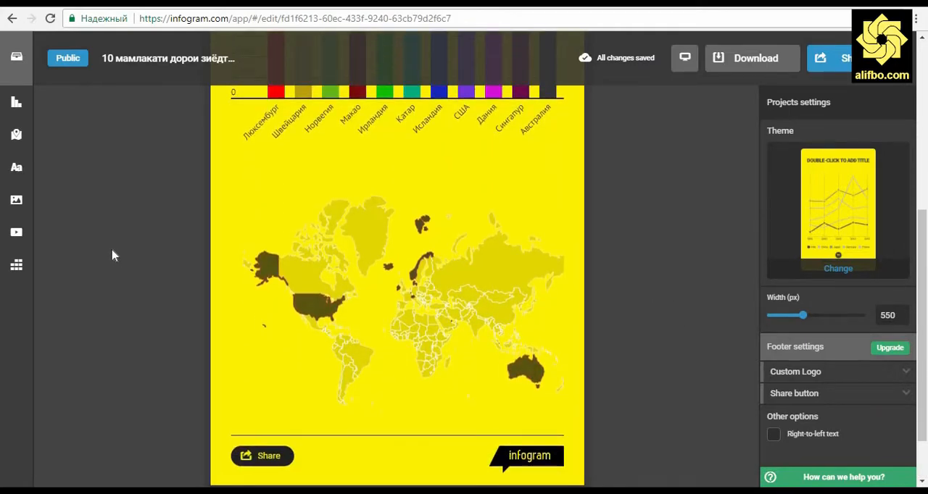
click(16, 168)
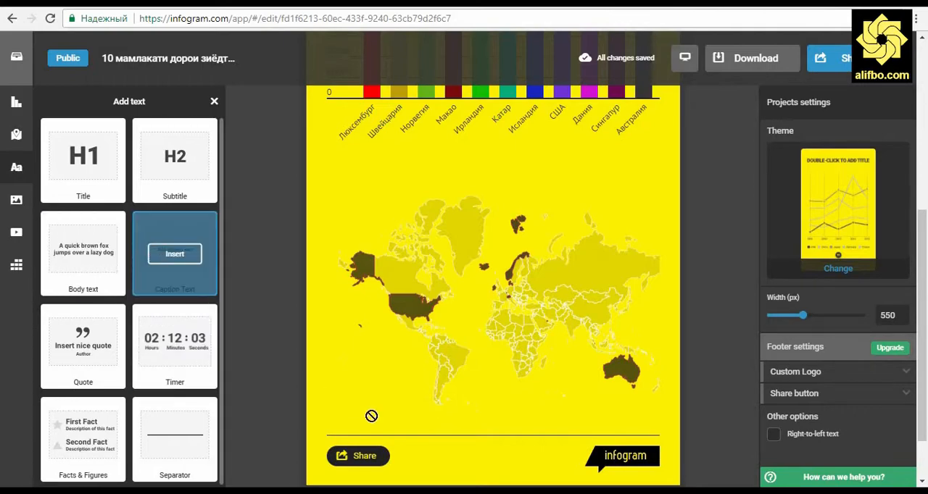
drag(371, 416, 483, 454)
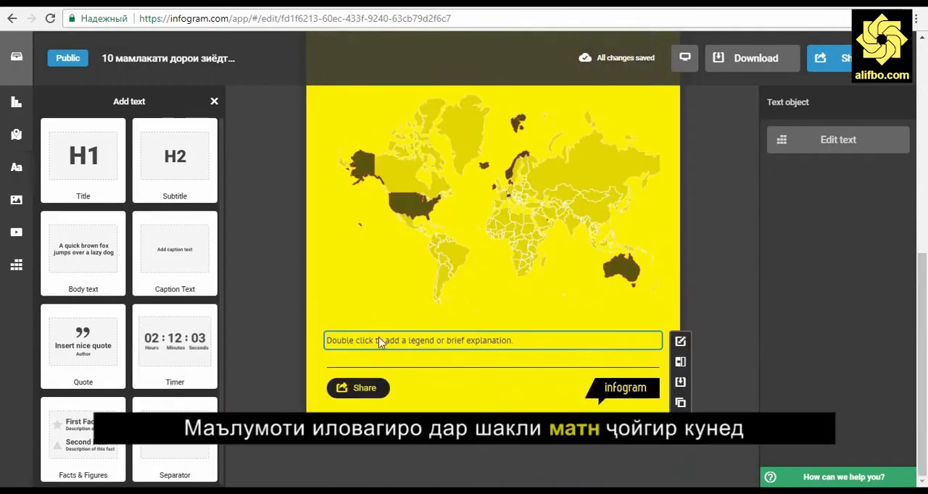
drag(230, 340, 319, 353)
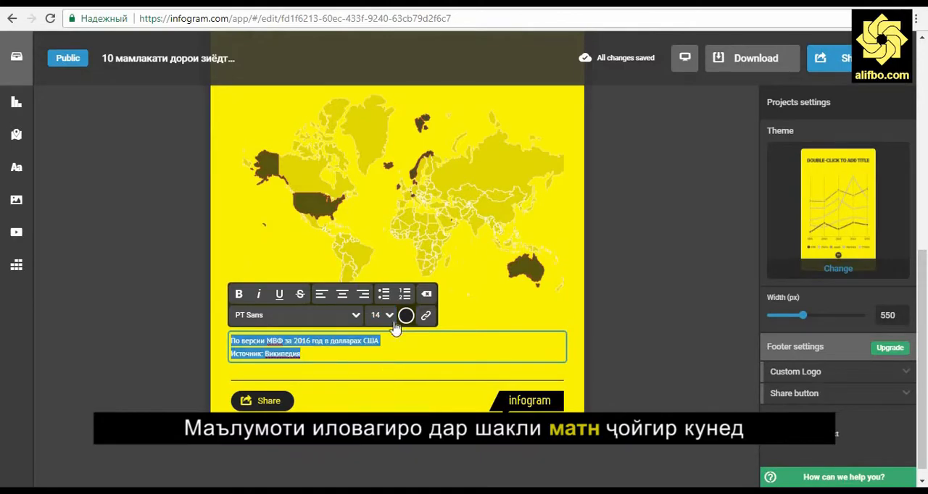
click(366, 375)
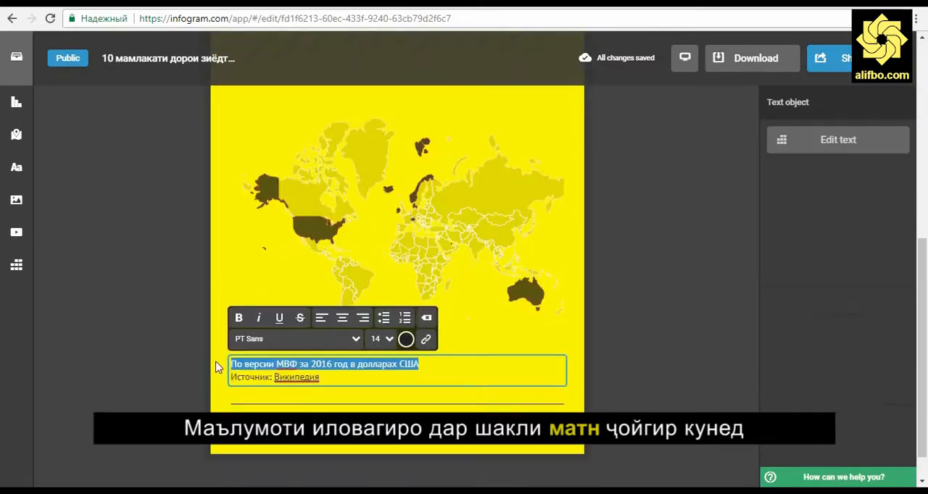
Reword the caption as "Дар асоси маълумоти Фонди Байналмиллалии Асъор барои соли 2016 бо доллари ИМА", with the source label "Манбаъ"
text(Манбаъ)
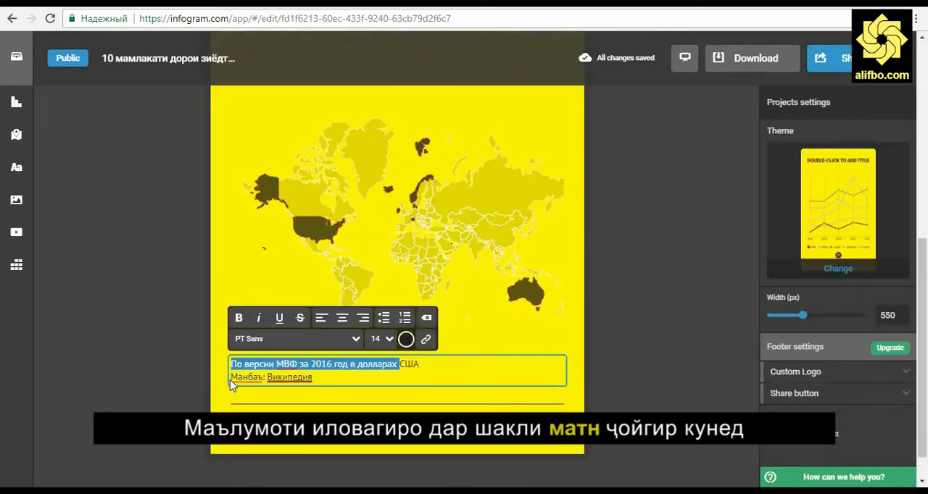
text(Дар асоси маълумоти ФБА)
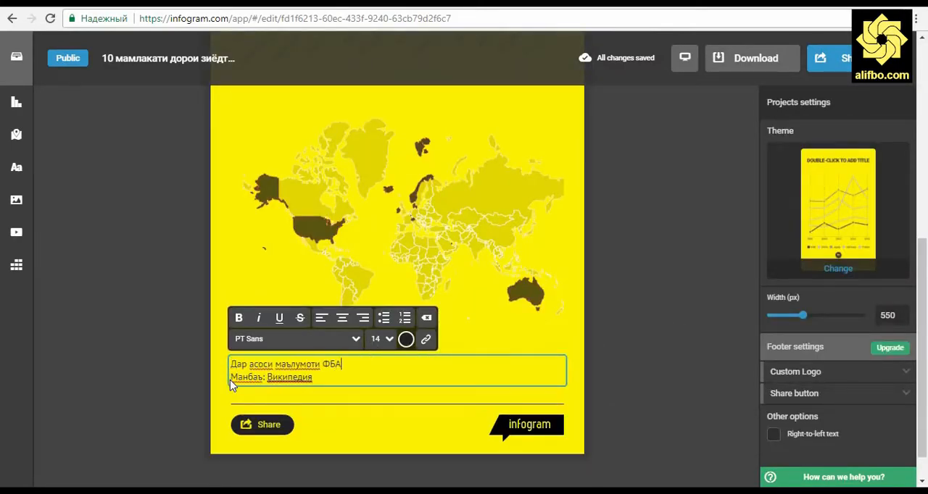
key(BackSpace)
key(BackSpace)
text(онди Байналмиллалии Асъор барои соли 2016 бо доллари ИМА)
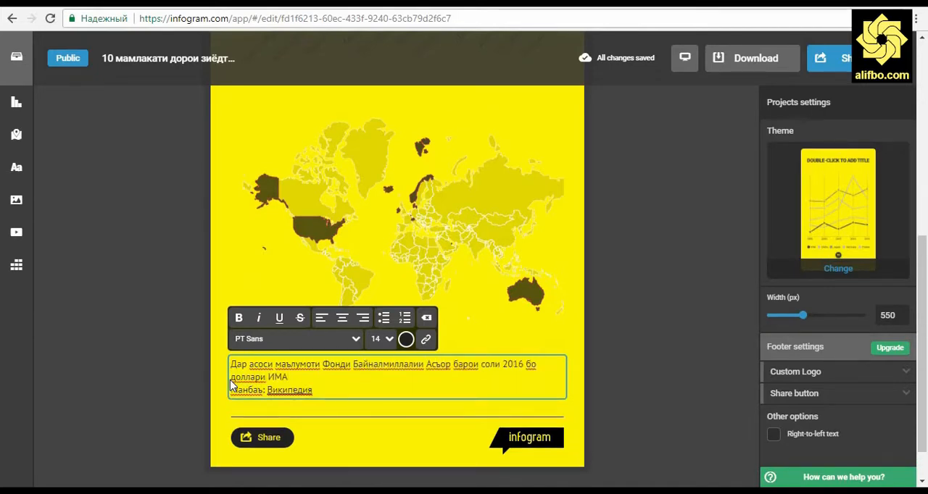
End the caption's first sentence after "Асъор.", start a new line with "Барои соли 2016 бо доллари ИМА" and finish editing
click(467, 280)
double_click(454, 367)
key(BackSpace)
text(.)
key(Return)
key(Delete)
text(Б)
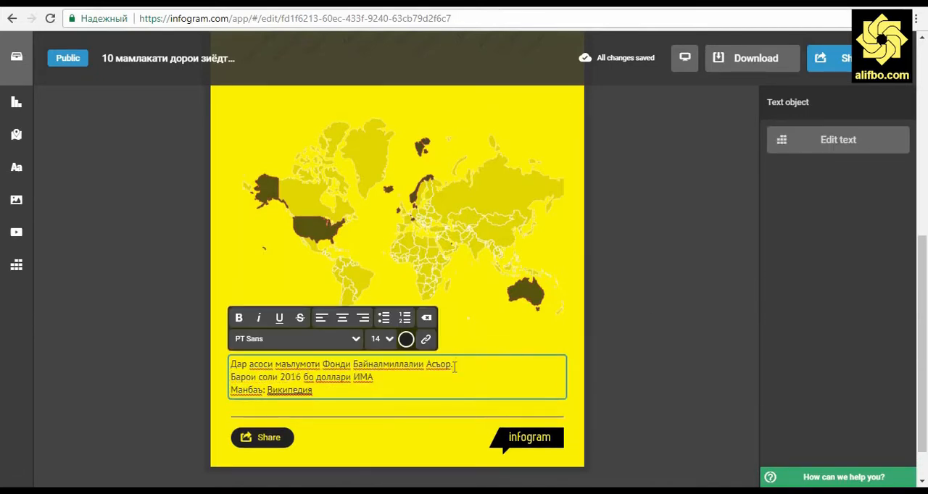
click(641, 393)
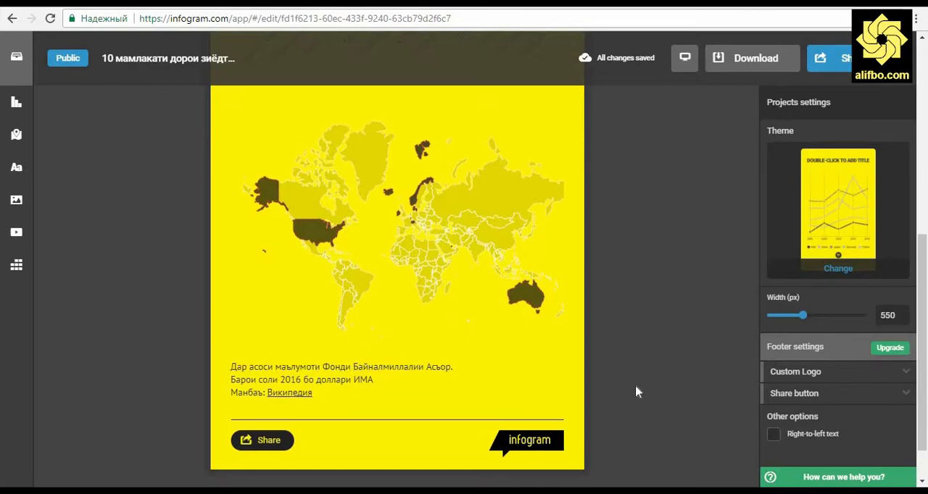
Review the whole infographic from the title and column chart down to the map and its caption
scroll(636, 393, up, 2)
scroll(635, 392, up, 4)
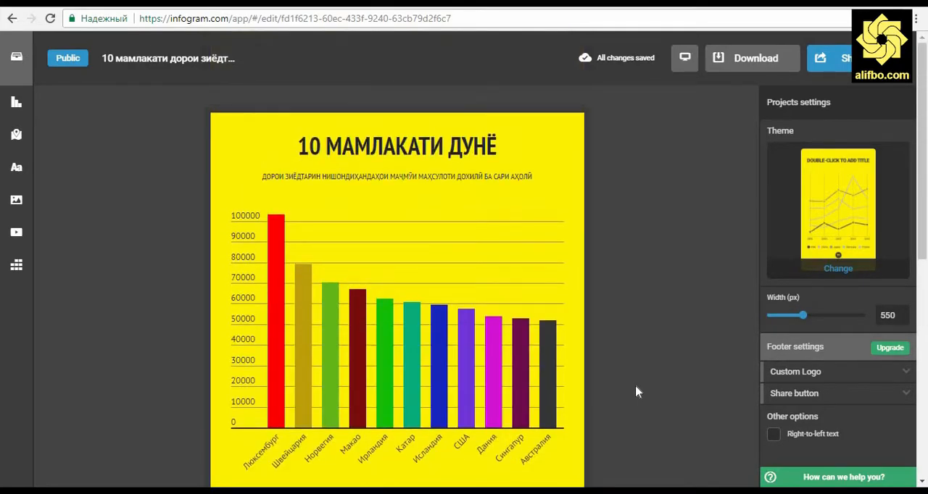
scroll(636, 393, down, 3)
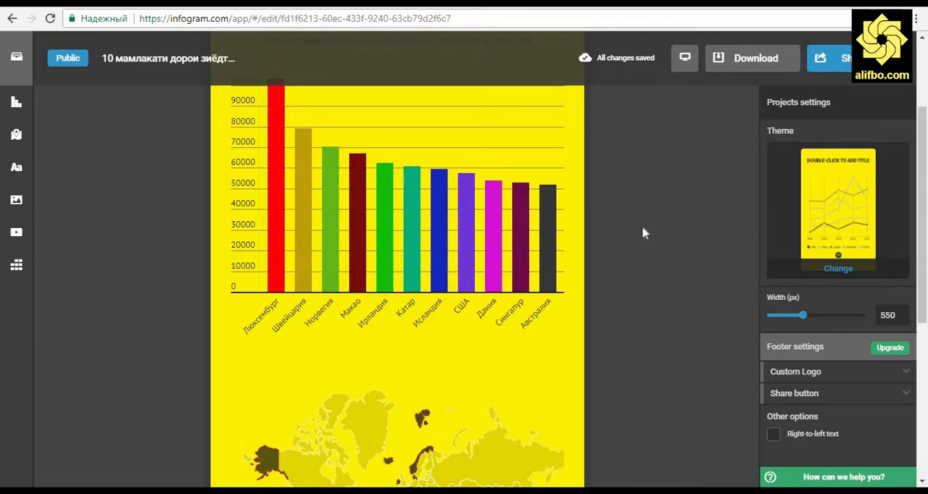
scroll(640, 233, down, 6)
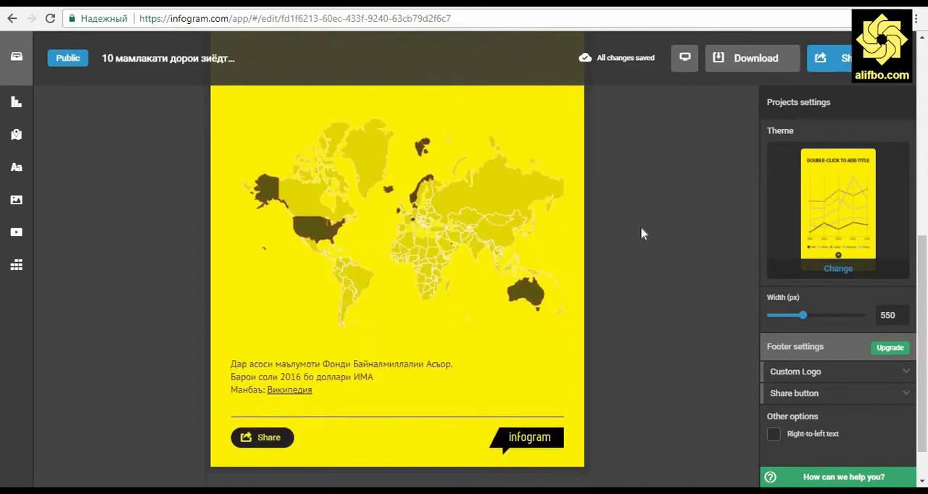
scroll(641, 233, up, 10)
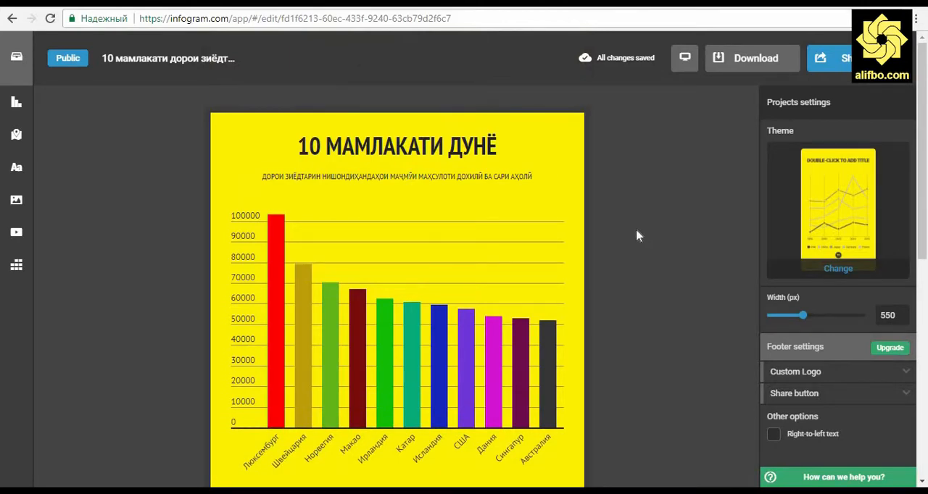
scroll(635, 236, down, 4)
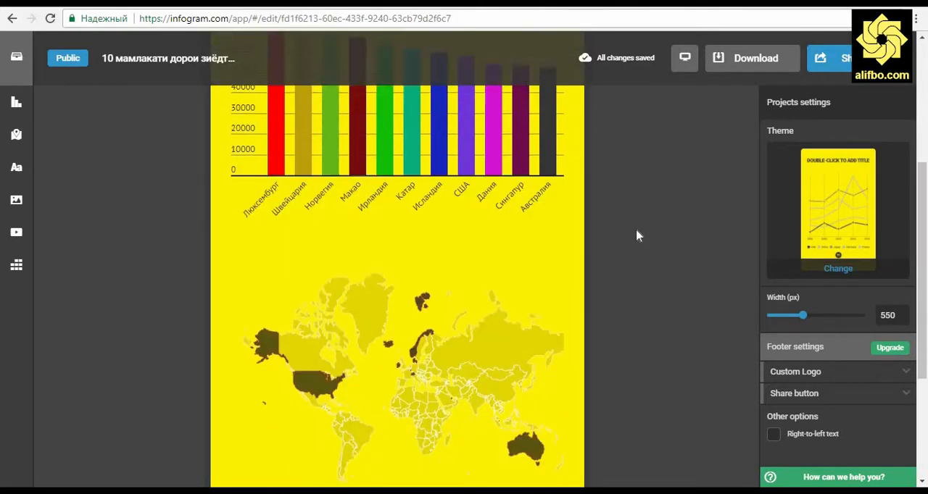
scroll(636, 236, down, 3)
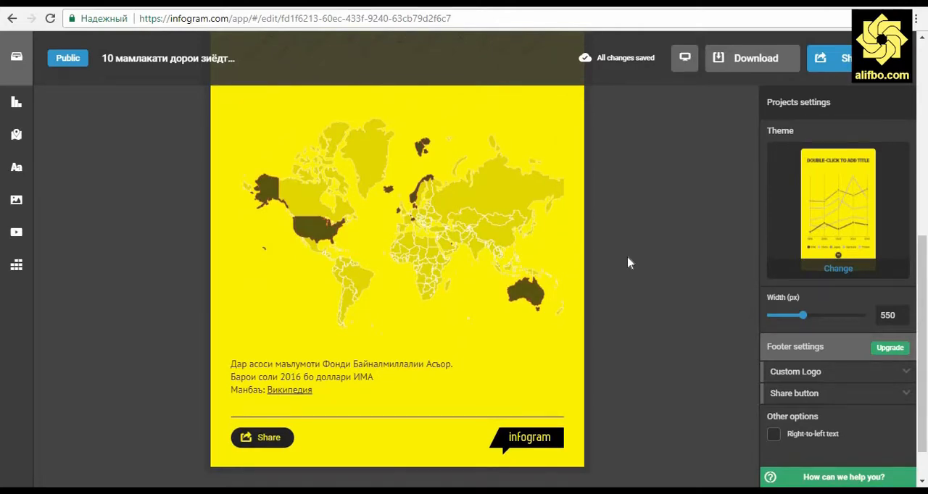
Insert a separator below the map caption and a body text block beneath it
click(17, 167)
click(175, 435)
click(17, 167)
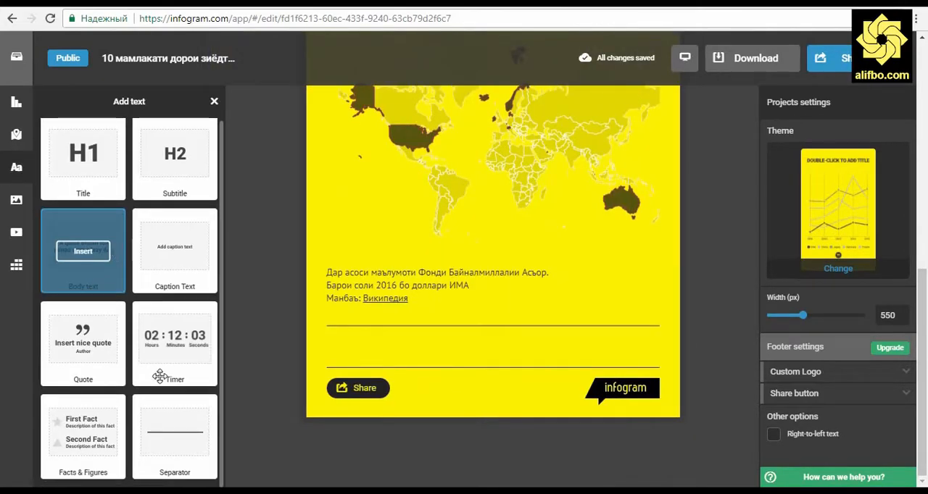
click(83, 251)
double_click(383, 345)
text(Myаллиф: Рустам Гулов)
key(Return)
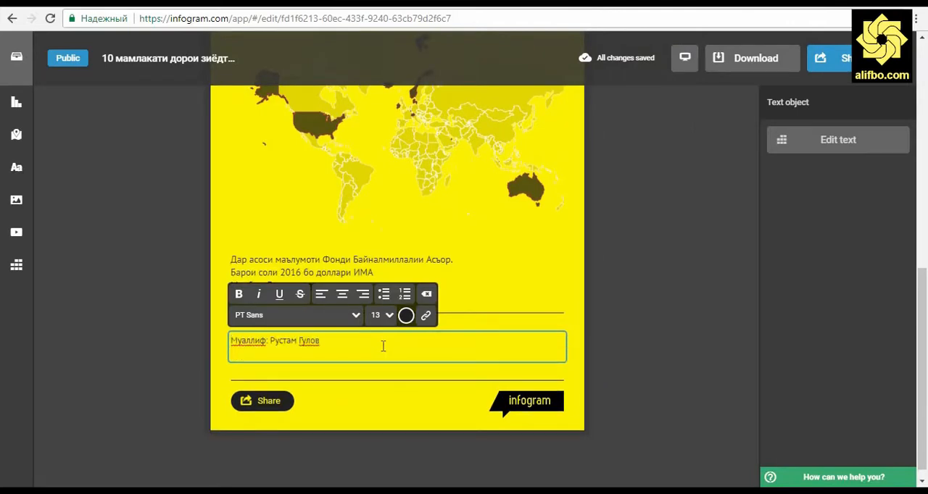
text(Web: www.alifbo.com)
key(ctrl+shift+Left)
click(425, 315)
click(336, 336)
text(http://alifbo.com)
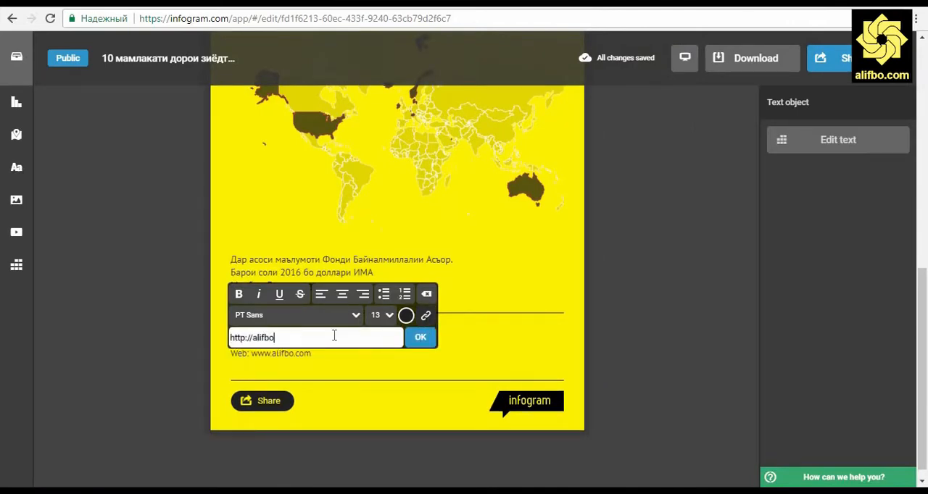
click(421, 337)
click(406, 315)
click(351, 317)
click(278, 328)
Make the labels "Муаллиф:" and "Web:" in the author credits bold and italic
drag(269, 340, 223, 341)
click(238, 294)
click(258, 294)
drag(250, 353, 223, 353)
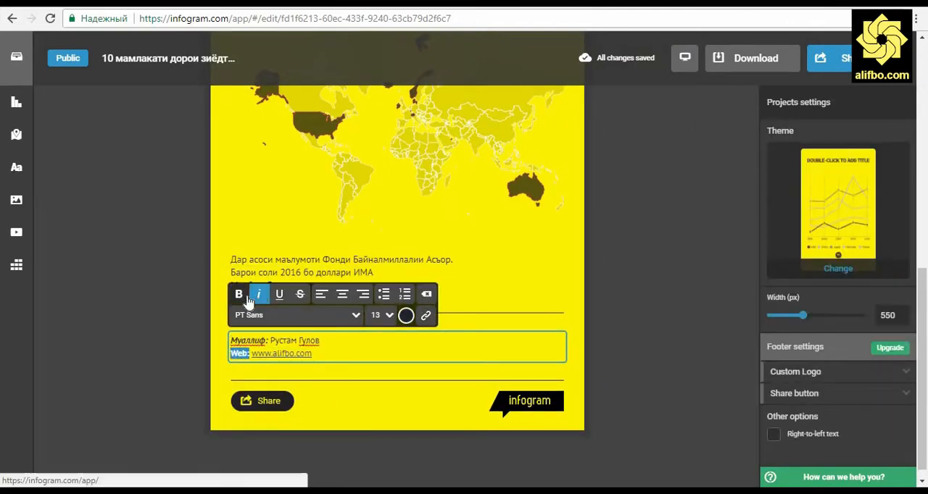
click(614, 345)
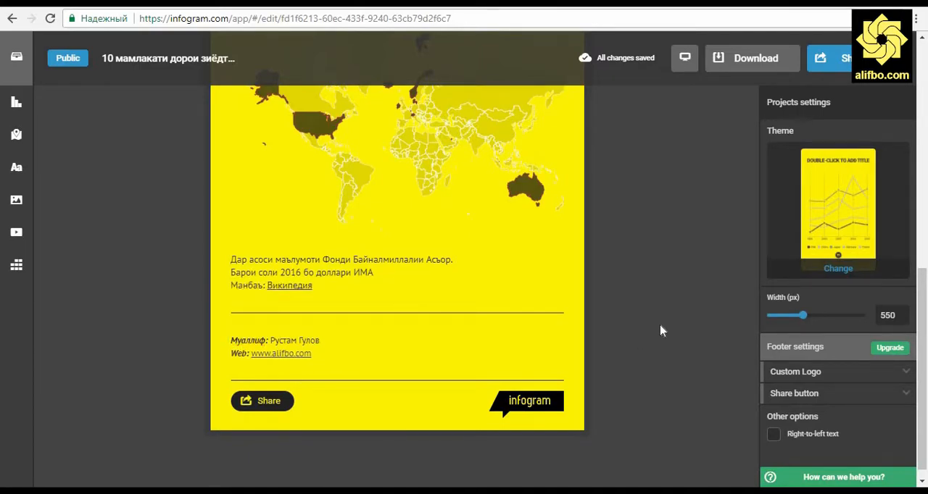
Open the infographic's sharing options for embedding and look through the Responsive, Fixed and Wordpress code variants
scroll(653, 330, up, 10)
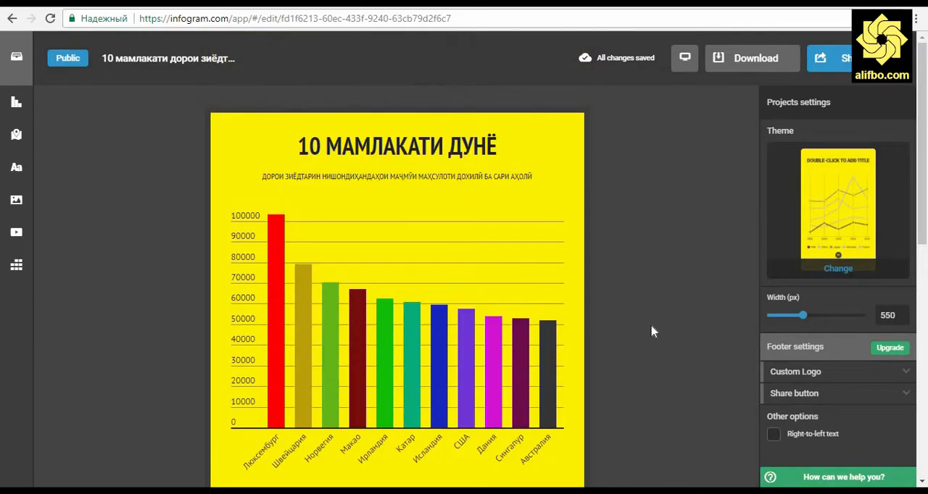
click(846, 63)
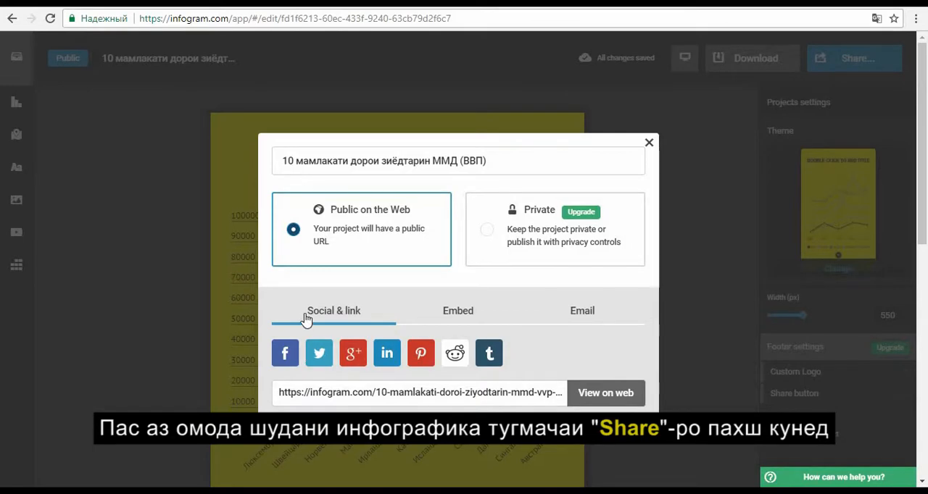
click(454, 313)
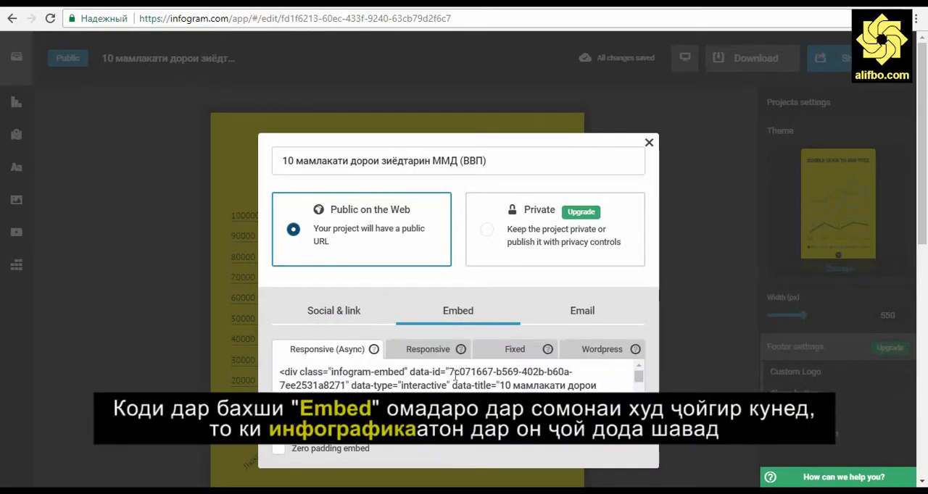
scroll(455, 374, up, 5)
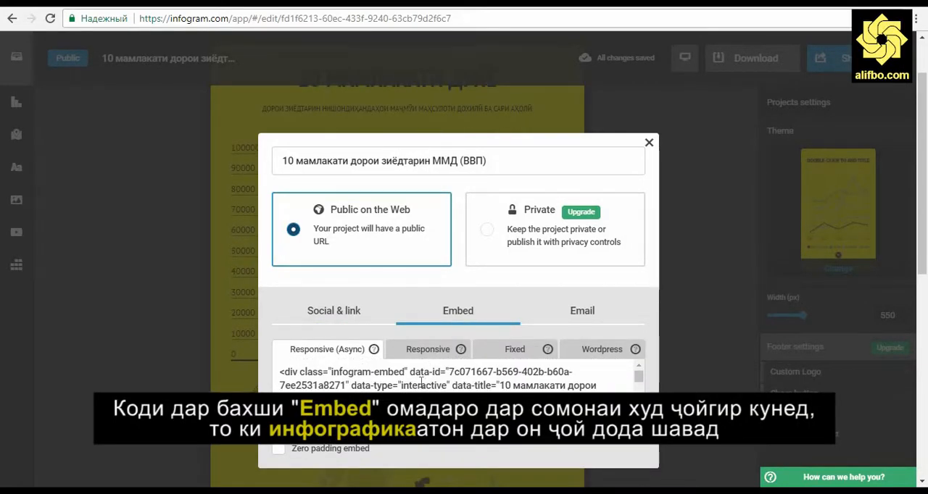
click(428, 355)
click(502, 356)
click(593, 356)
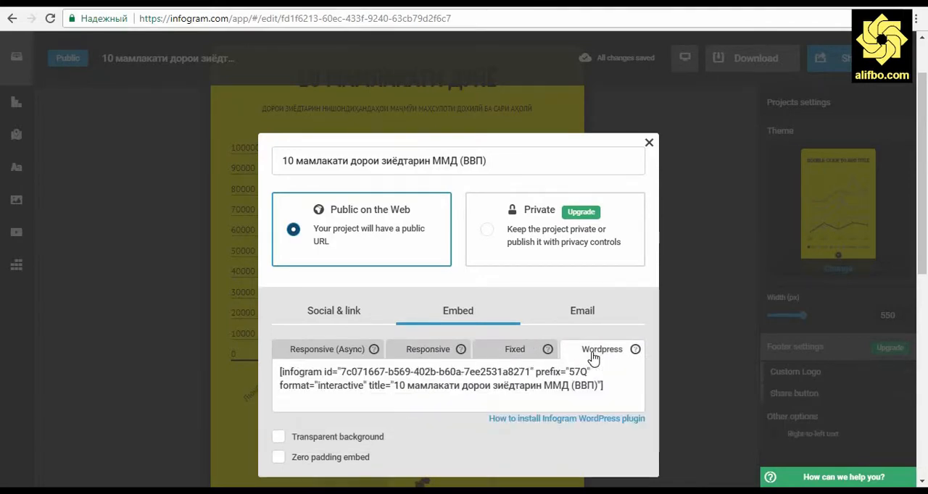
Copy the complete Responsive embed code of the infographic
click(412, 352)
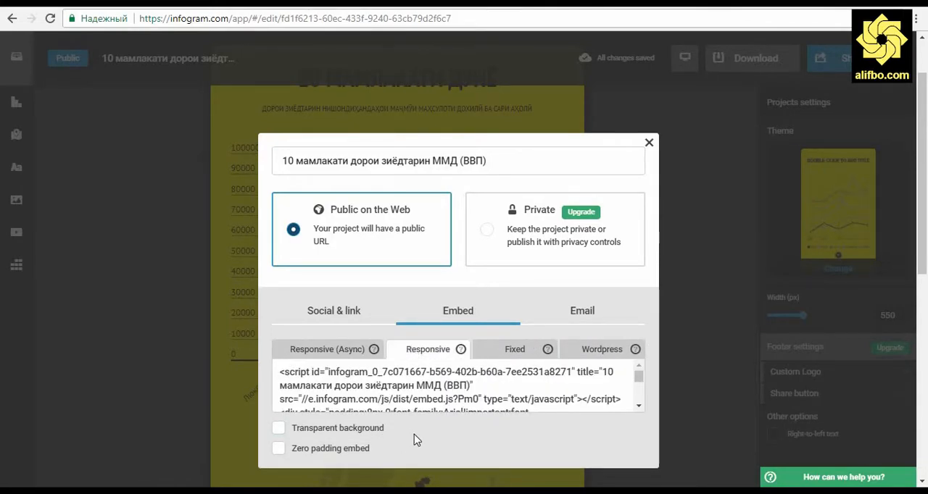
click(419, 393)
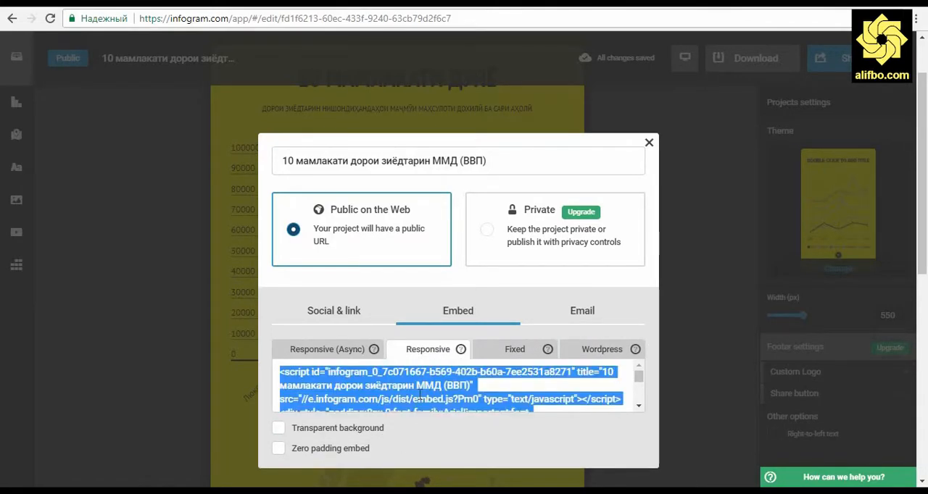
right_click(419, 395)
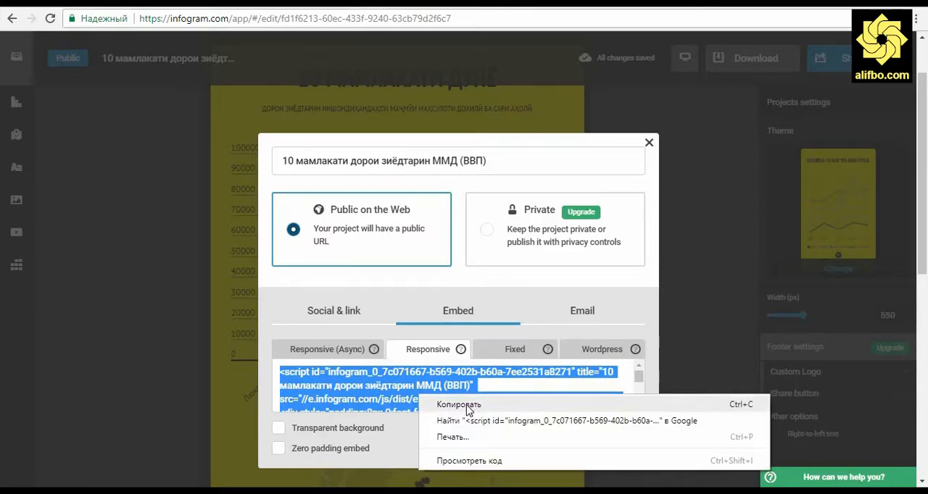
click(467, 410)
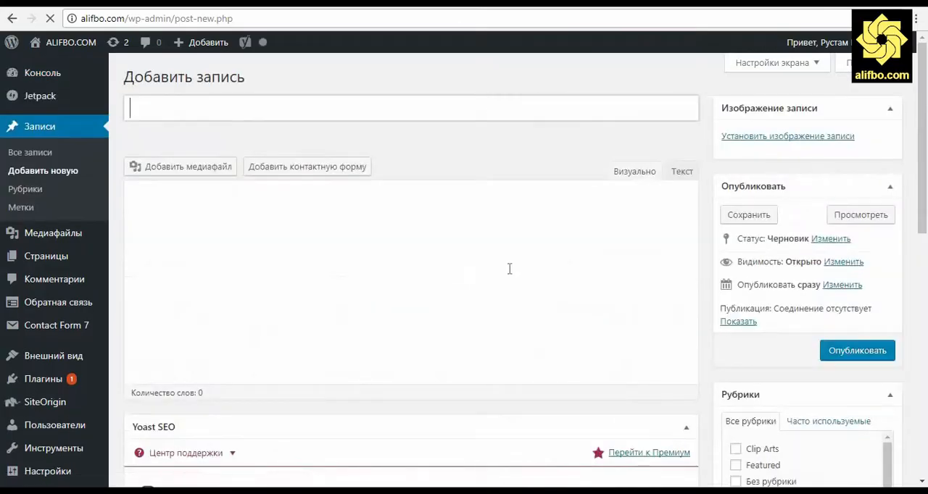
In the new WordPress post, paste the embed code in text mode and title the post "10 мамлакати дорои зиёдтарин ММД (ВВП) сари аҳолӣ"
click(616, 172)
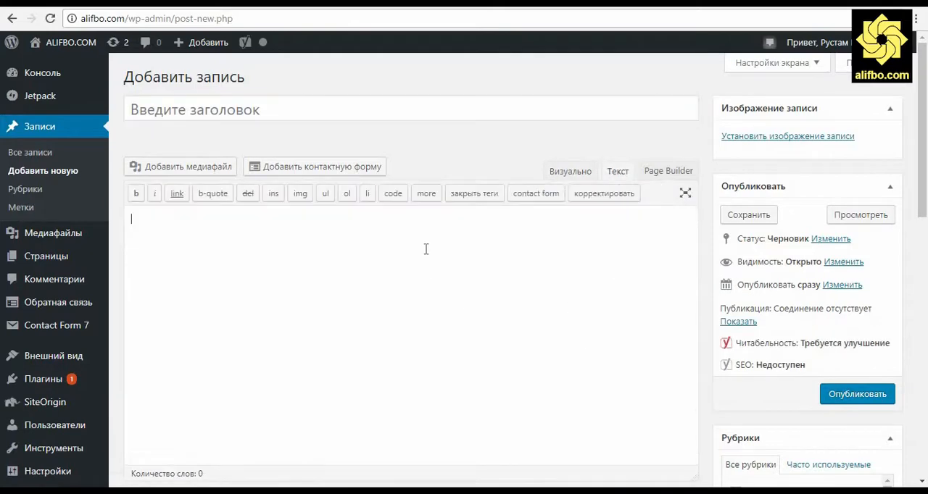
key(ctrl+v)
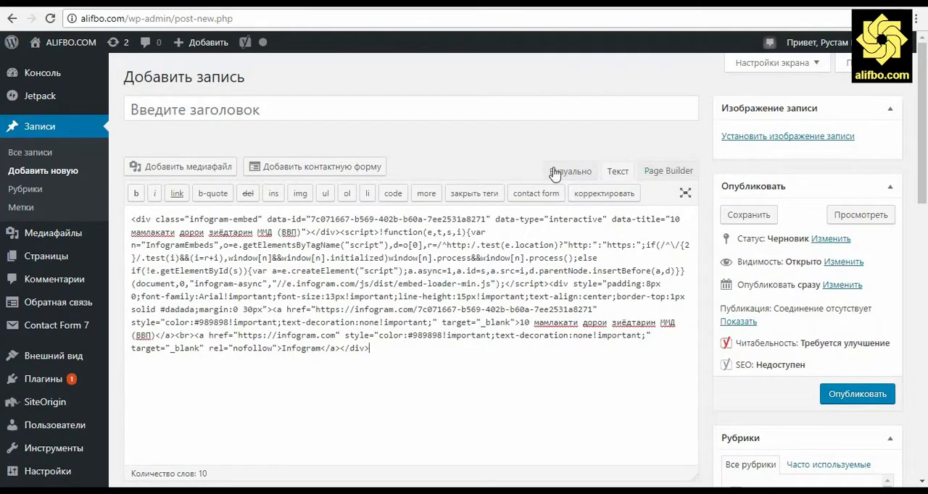
drag(667, 220, 301, 232)
right_click(282, 231)
click(271, 101)
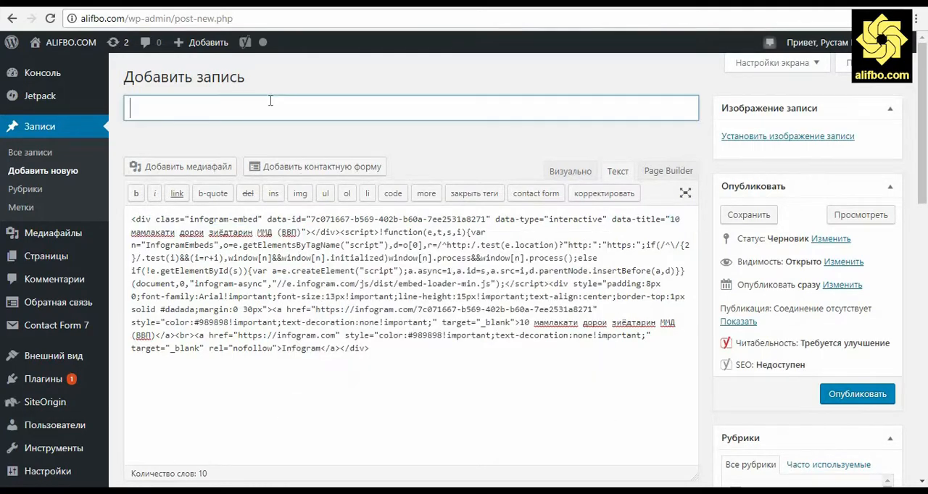
key(ctrl+v)
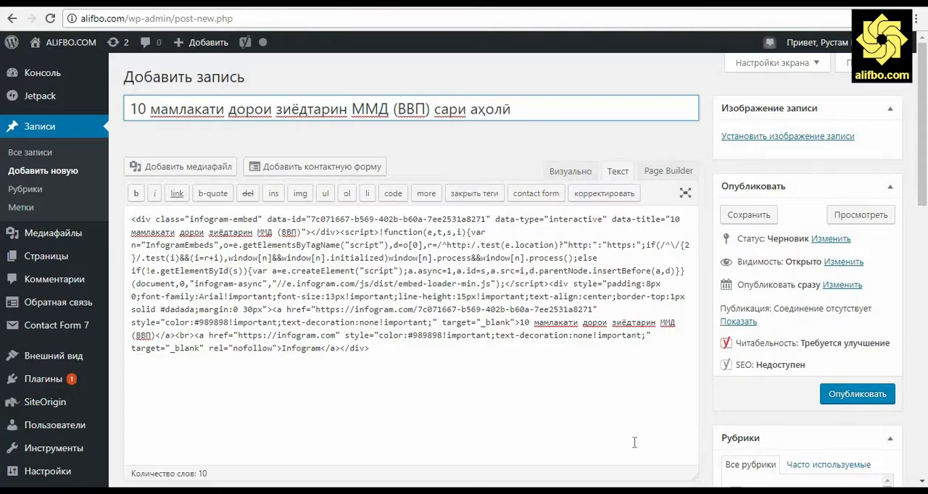
Preview the WordPress post and examine the embedded infographic from its title and column chart down to the map and author credits
click(867, 218)
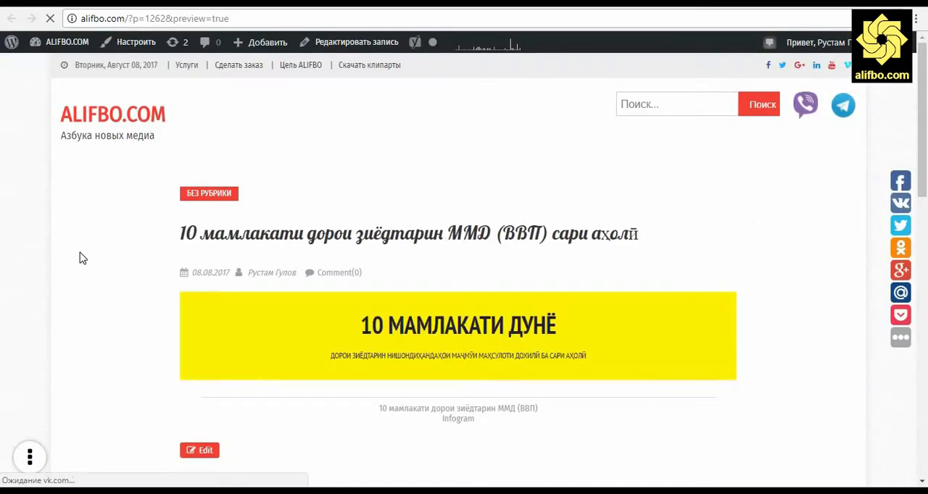
scroll(82, 259, down, 3)
scroll(82, 259, down, 8)
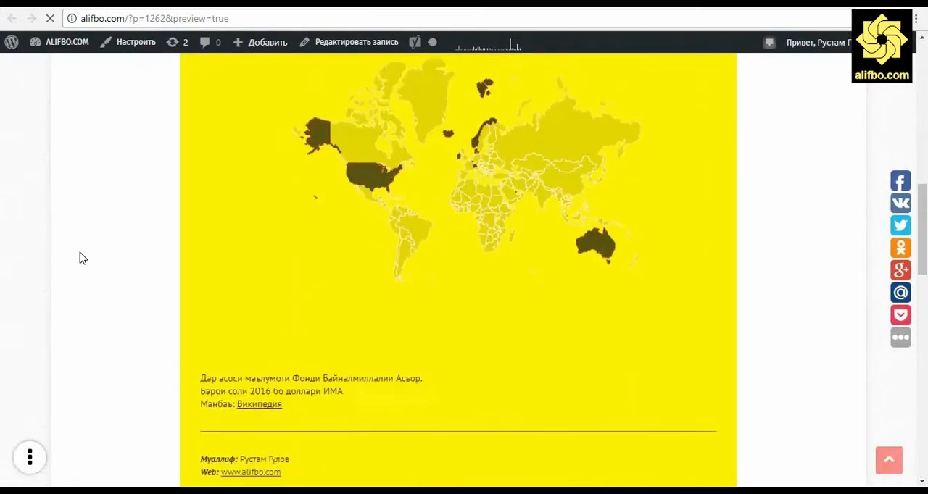
scroll(81, 259, up, 6)
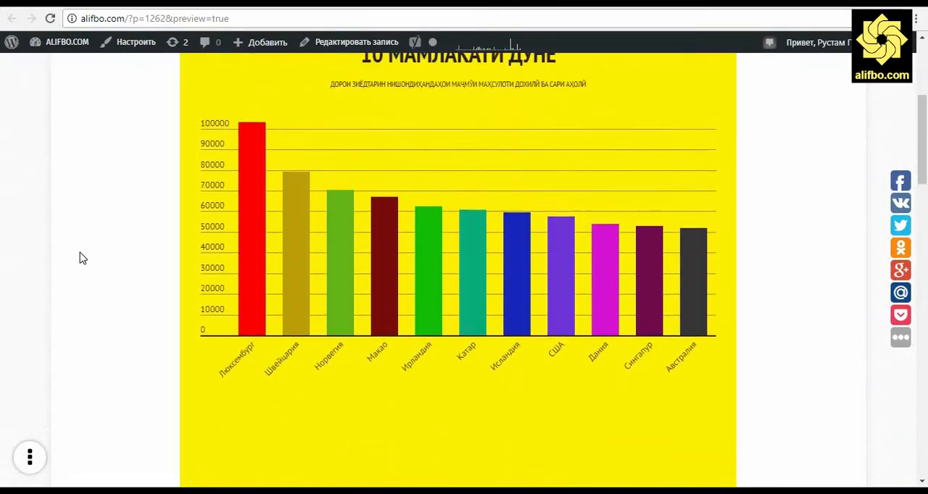
mouse_move(261, 226)
scroll(64, 282, up, 1)
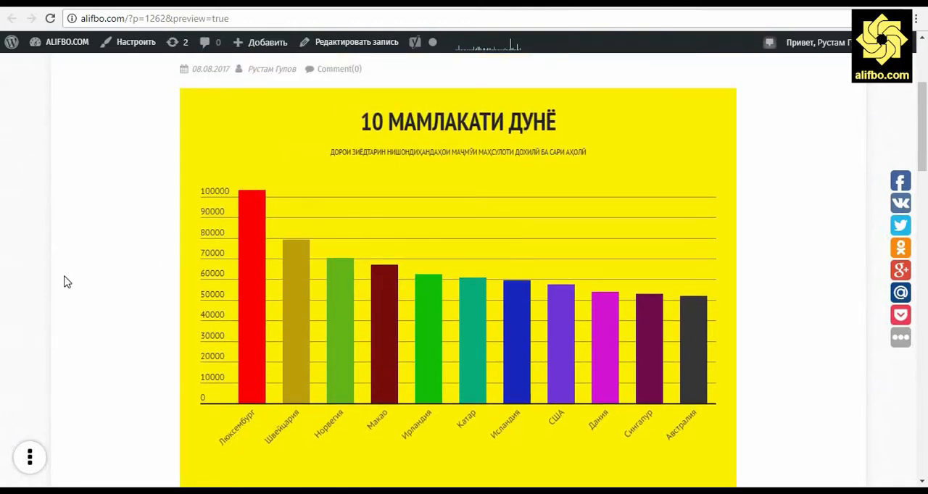